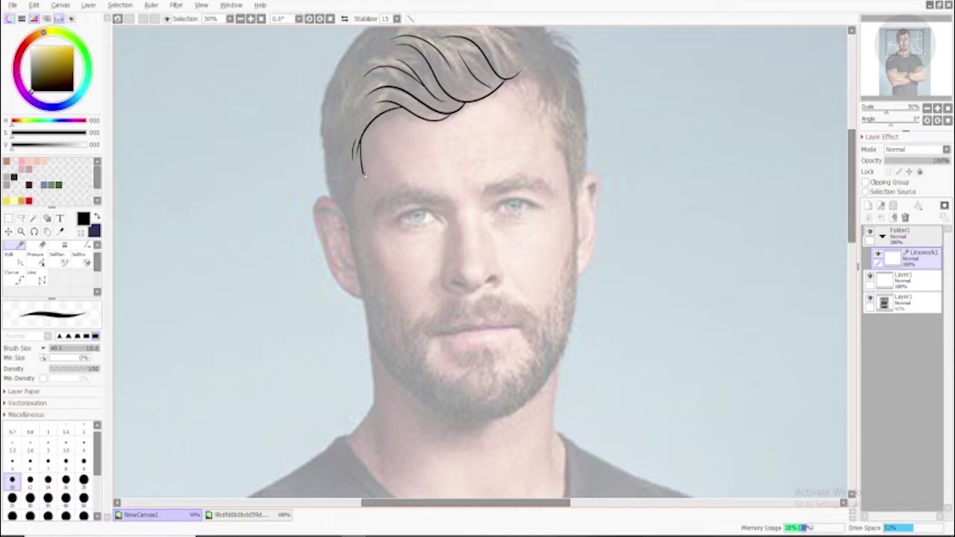
Trace the left sideburn edge and the outer hair contour from the left ear up over the crown of the head
left_click_drag(358, 119, 347, 199)
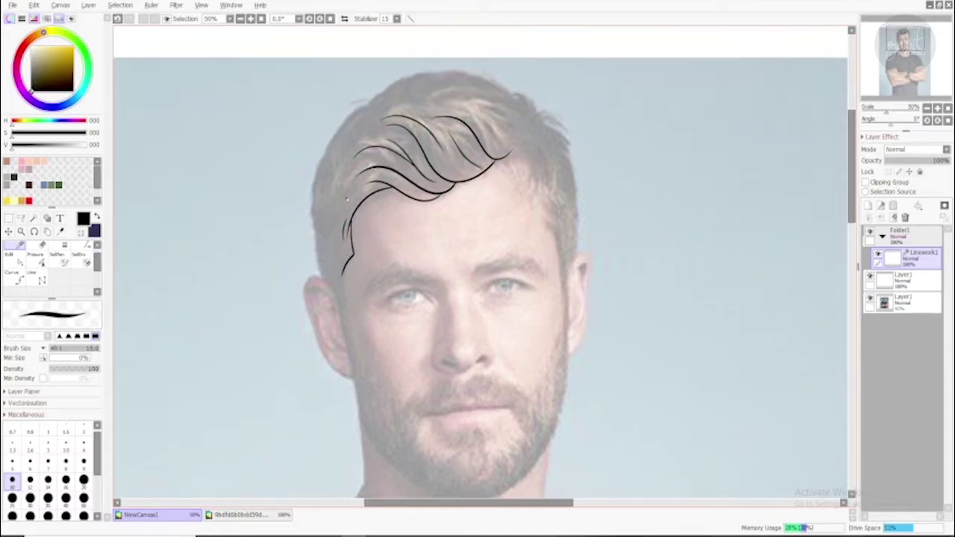
left_click(371, 106)
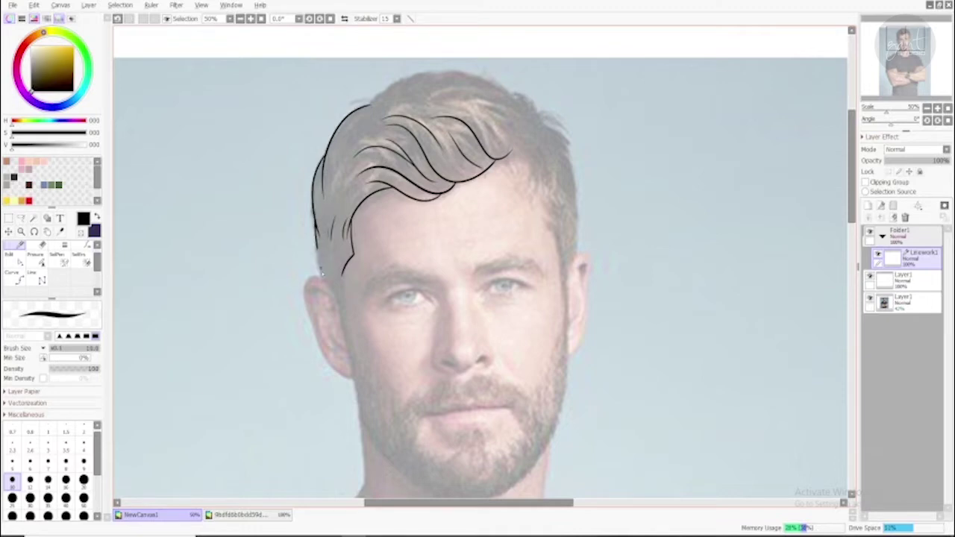
left_click(321, 274)
left_click_drag(328, 164, 280, 216)
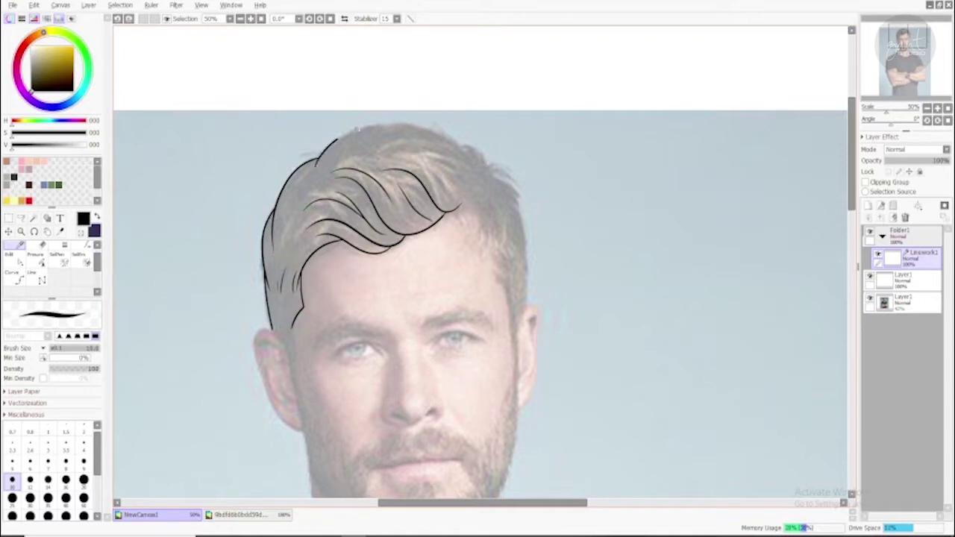
left_click(462, 151)
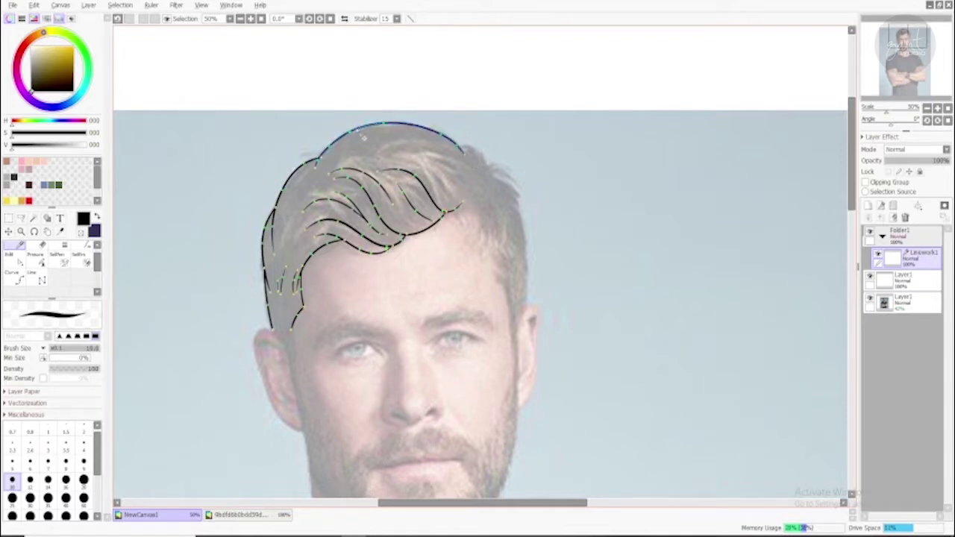
Trace the outer hair contour down the right side of the head in tufts, ending at the top of the right ear
scroll(355, 140, "right", 3)
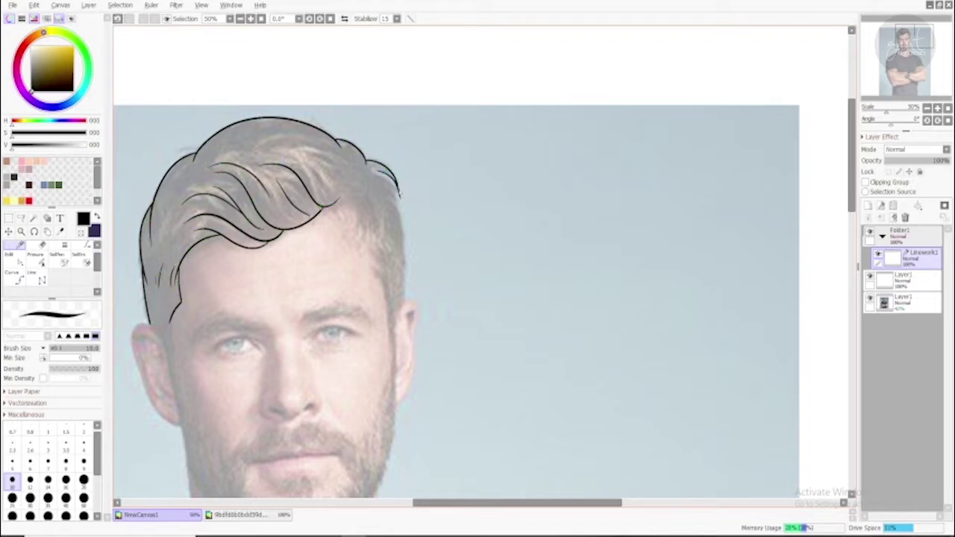
left_click_drag(412, 256, 352, 140)
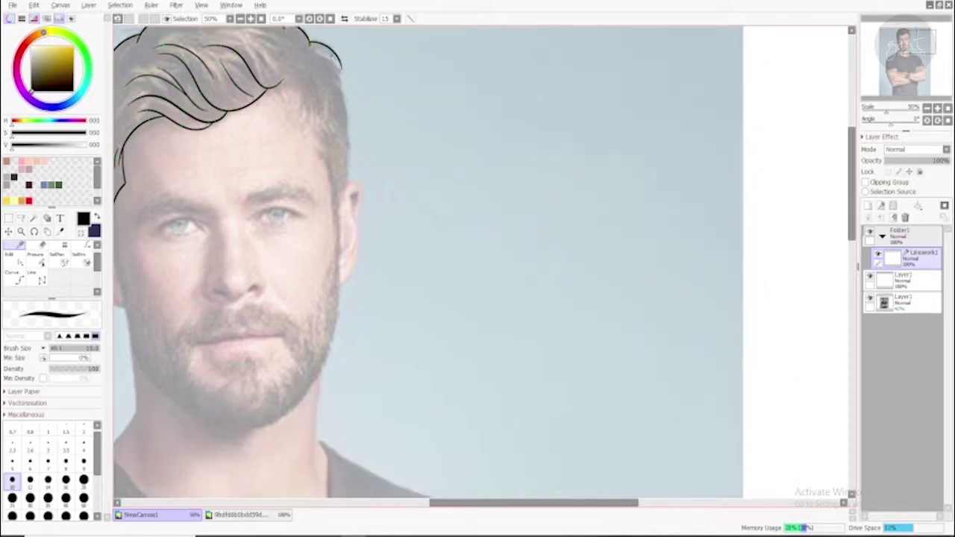
left_click(346, 117)
double_click(349, 184)
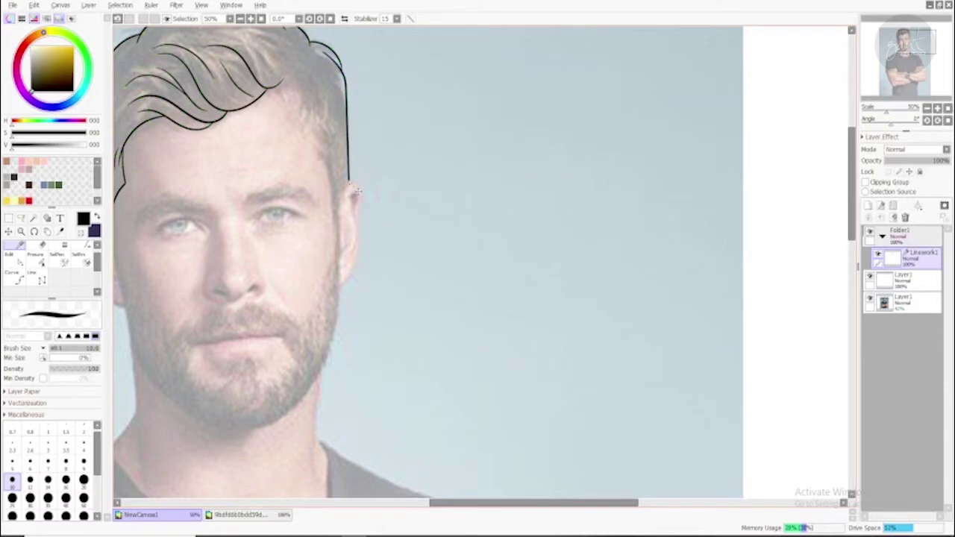
left_click_drag(349, 184, 386, 250)
Trace the hairline from the end of the fringe around the right temple as a curved, pointed lock
left_click_drag(336, 134, 370, 98)
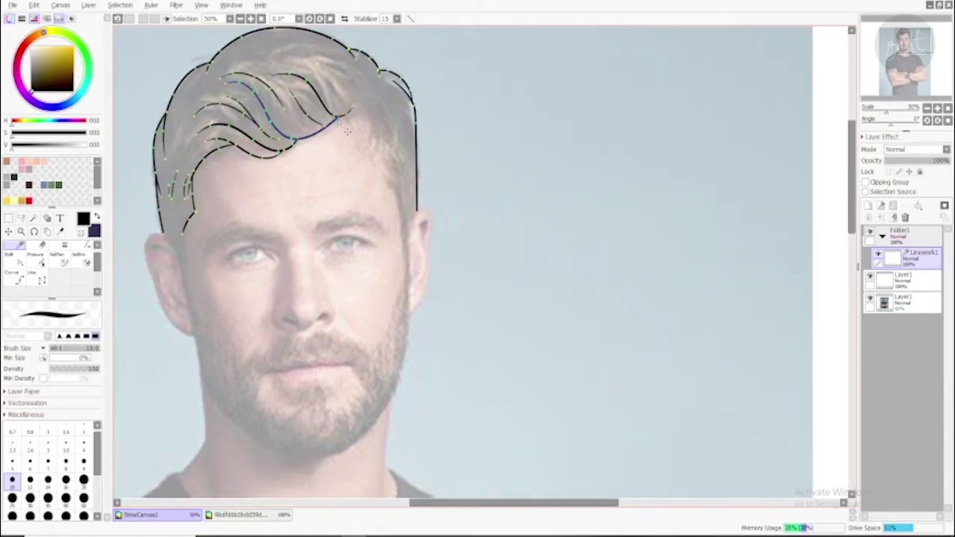
left_click_drag(346, 131, 312, 171)
left_click(318, 155)
double_click(340, 196)
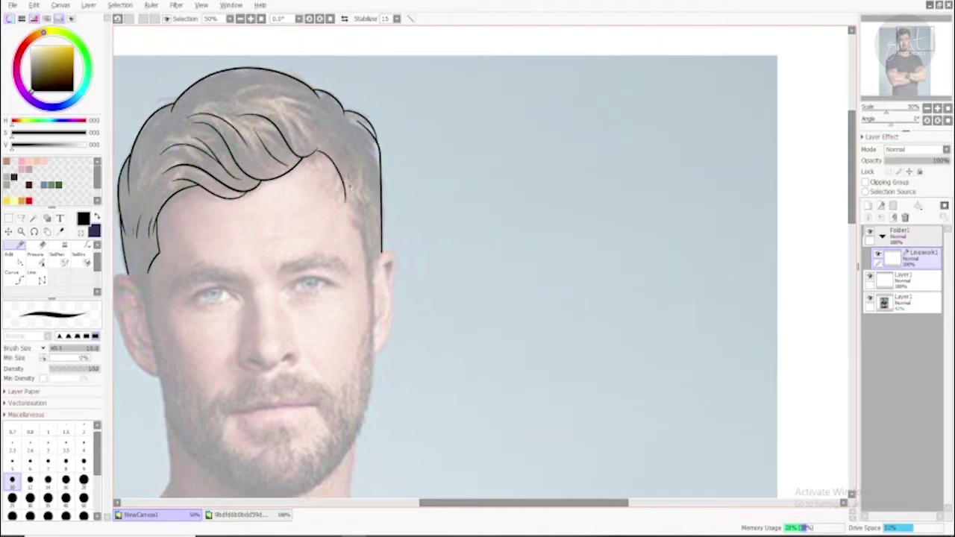
left_click_drag(347, 194, 346, 146)
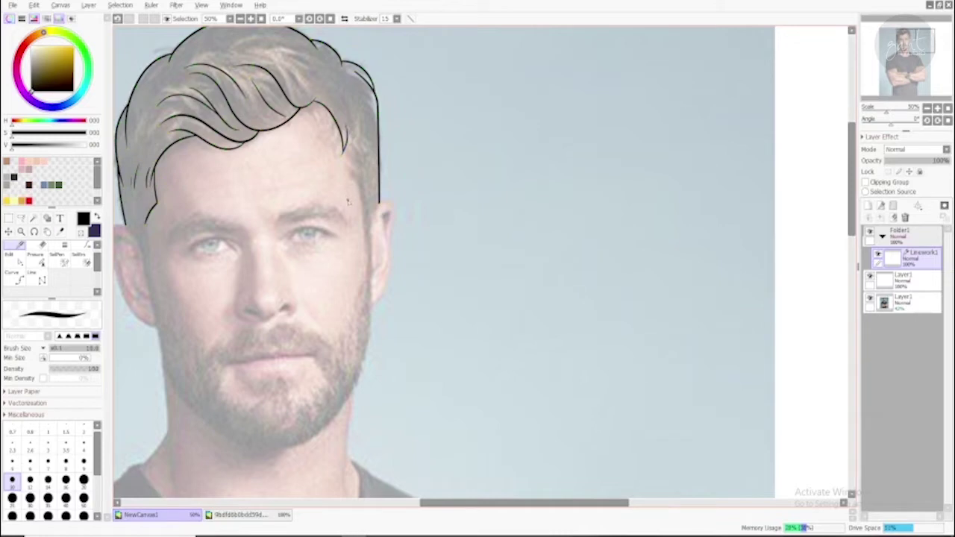
Add short strand lines in the hair above the right temple and a second lock tip along the temple hairline
scroll(336, 90, "down", 2)
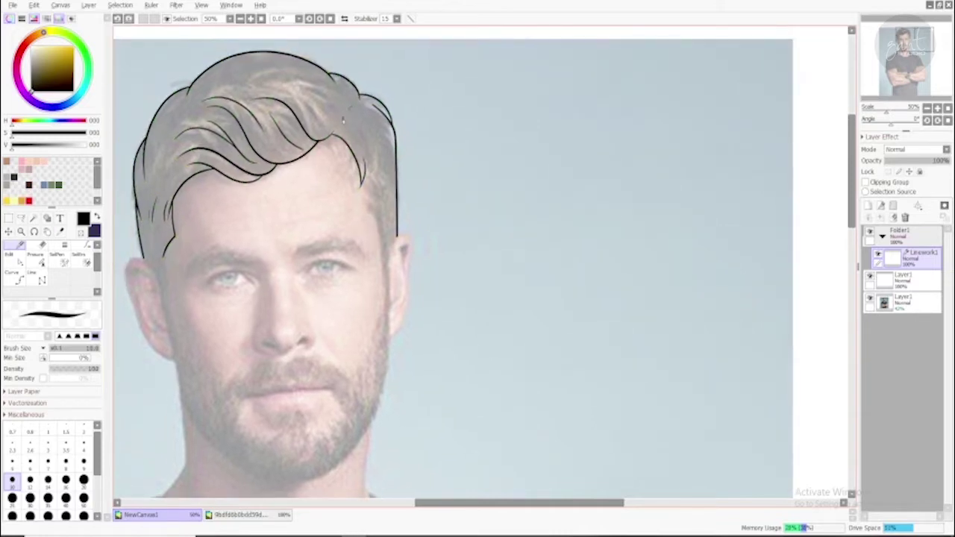
left_click_drag(335, 92, 346, 124)
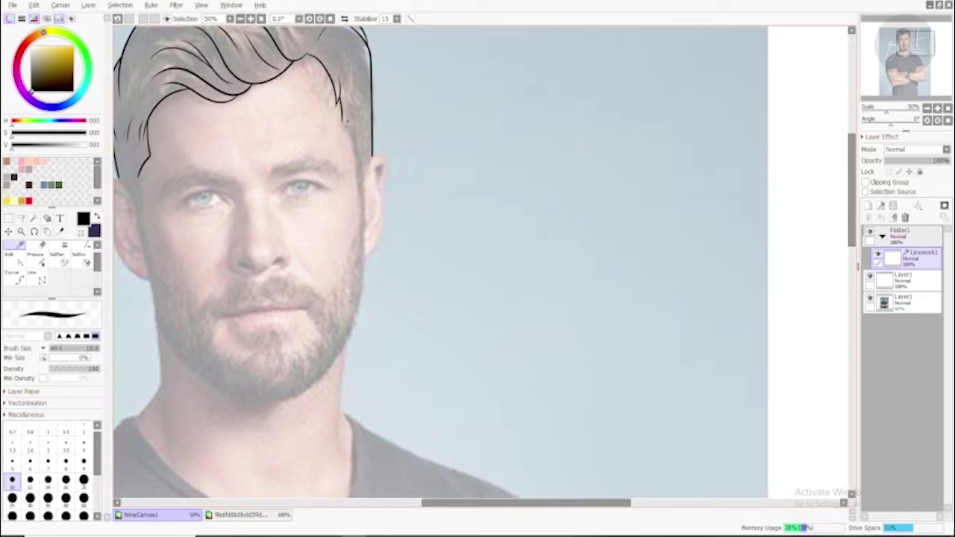
scroll(352, 143, "up", 1)
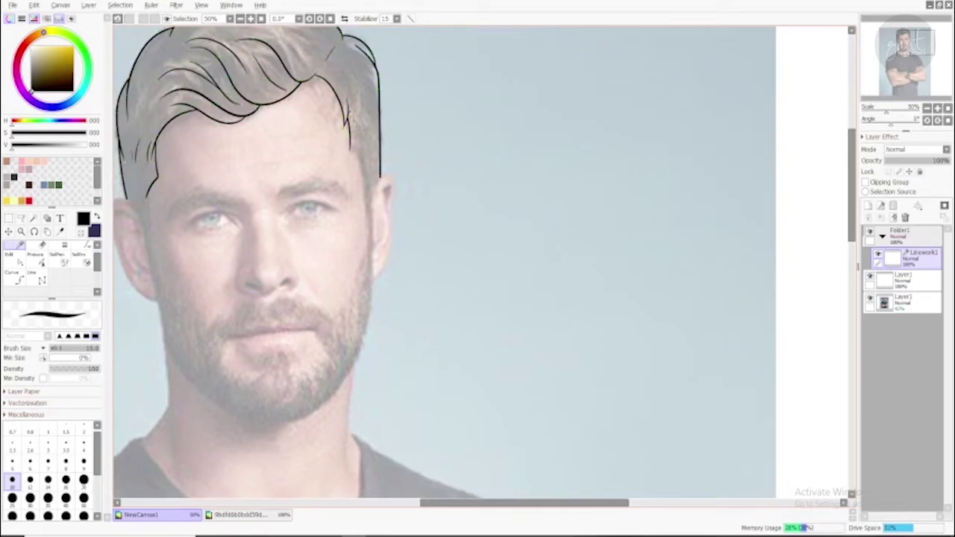
scroll(356, 127, "up", 4)
left_click_drag(256, 104, 321, 143)
scroll(309, 122, "down", 4)
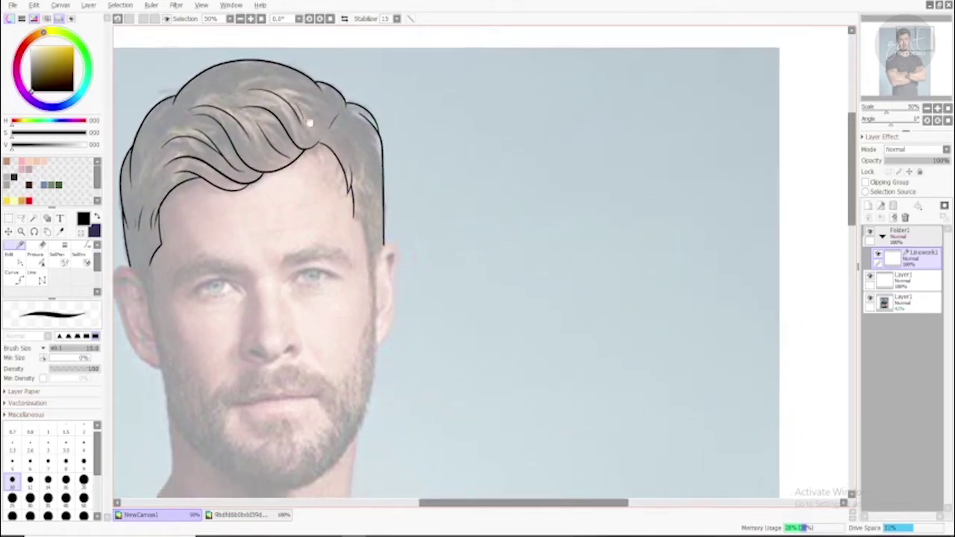
key("ctrl+z")
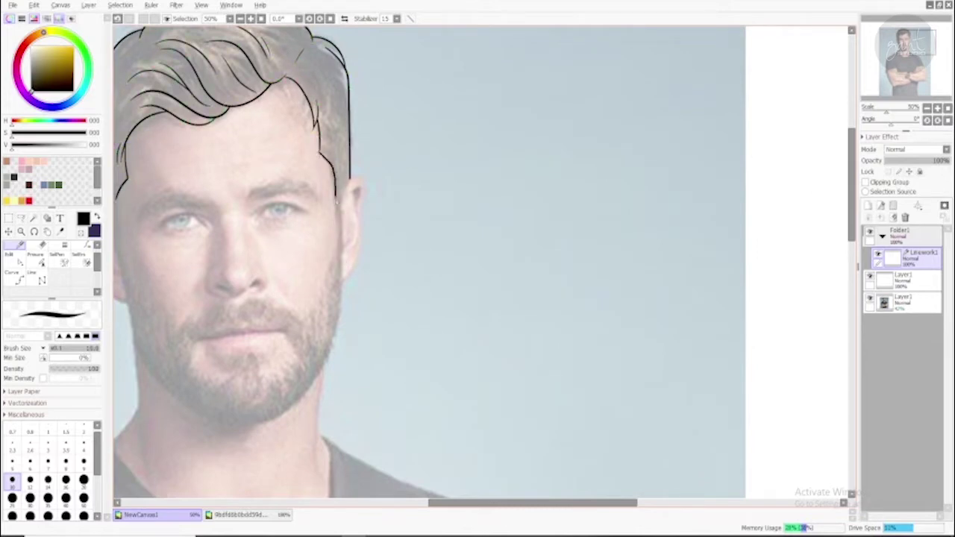
Trace the inner edge of the right sideburn from the temple down beside the right ear
left_click(334, 179)
left_click_drag(321, 150, 337, 254)
key("ctrl+d")
Trace the nose with a bridge line, a left nostril line and tip, and a short right nostril curve
left_click_drag(339, 173, 343, 88)
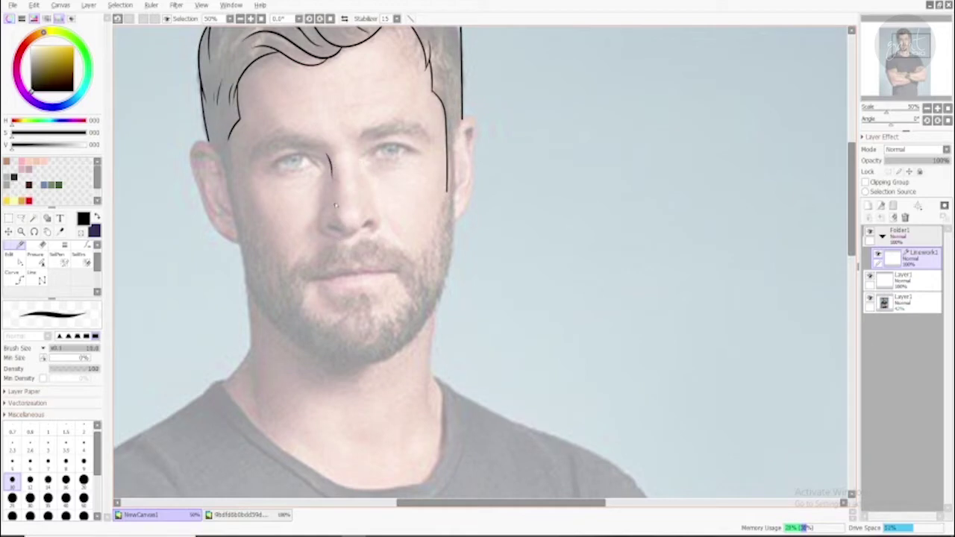
key("ctrl+z")
mouse_move(335, 193)
left_mouse_down()
mouse_move(334, 218)
mouse_move(349, 237)
mouse_move(366, 216)
left_mouse_up()
key("ctrl+z")
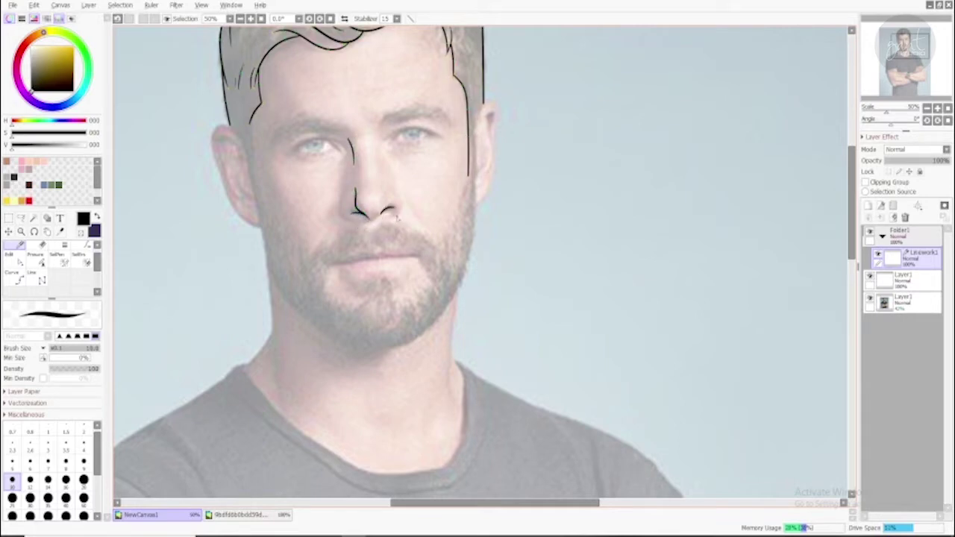
left_click_drag(386, 212, 429, 174)
left_click_drag(400, 142, 317, 125)
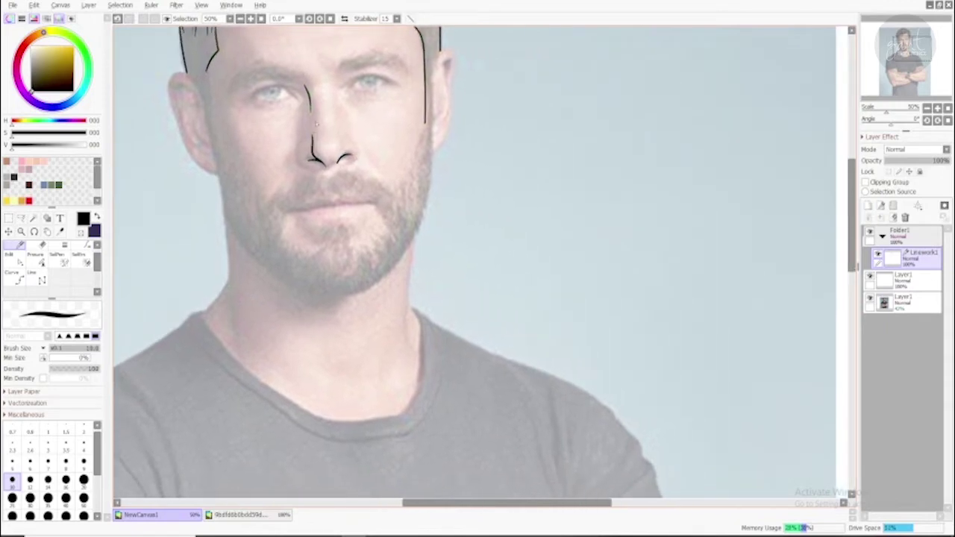
Trace the outer contour of the left ear from the hair down to the earlobe, redrawing the stroke until it fits
mouse_move(200, 89)
left_mouse_down()
mouse_move(170, 70)
mouse_move(163, 131)
left_mouse_up()
key("ctrl+z")
left_click_drag(169, 72, 210, 174)
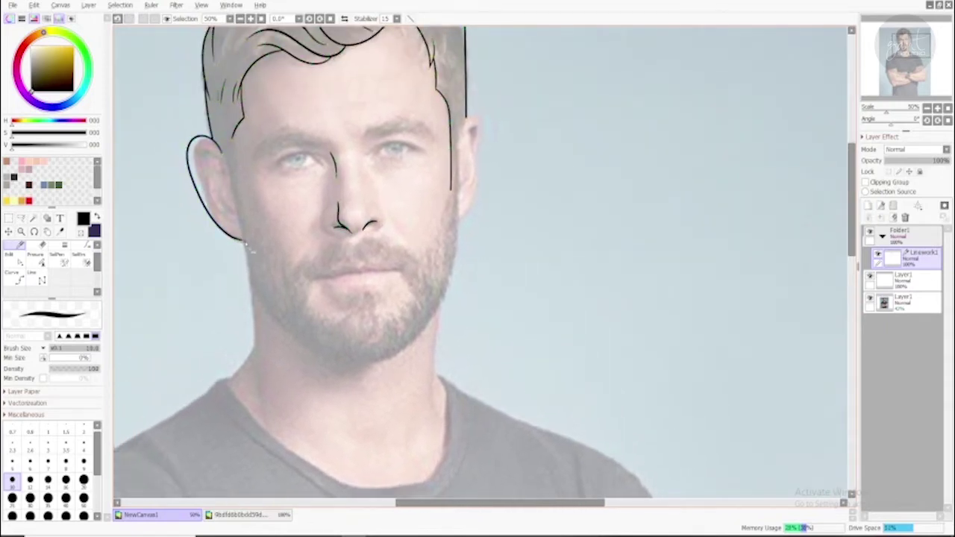
key("ctrl+z")
left_click_drag(198, 135, 265, 285)
key("ctrl+z")
left_click_drag(205, 169, 254, 270)
key("ctrl+z")
left_click_drag(205, 169, 253, 270)
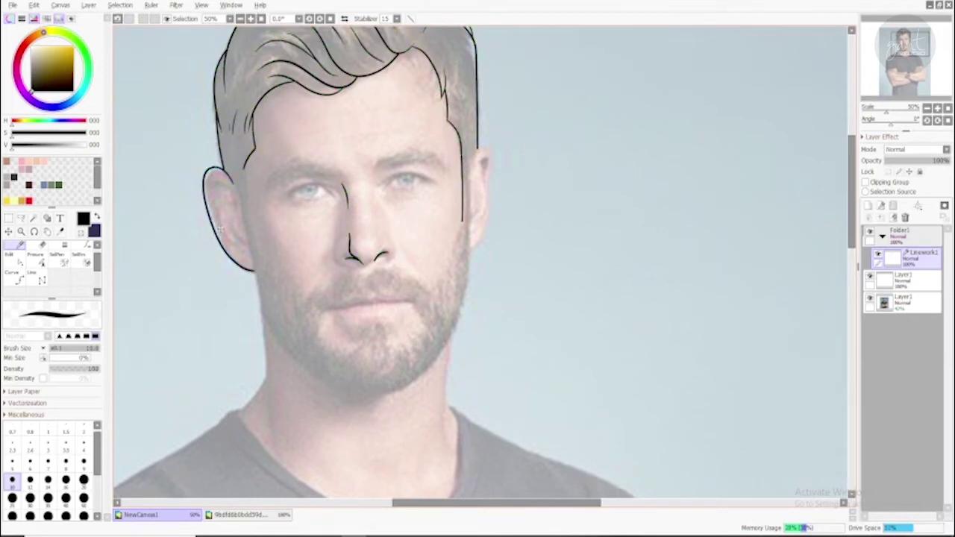
key("ctrl+z")
key("ctrl+y")
Draw the inner folds of the left ear and trace the left jawline toward the chin with small beard tufts
mouse_move(240, 247)
left_mouse_down()
mouse_move(221, 156)
mouse_move(251, 266)
mouse_move(279, 310)
left_mouse_up()
left_click_drag(279, 311, 210, 212)
mouse_move(216, 218)
left_mouse_down()
mouse_move(270, 273)
mouse_move(227, 224)
mouse_move(210, 347)
left_mouse_up()
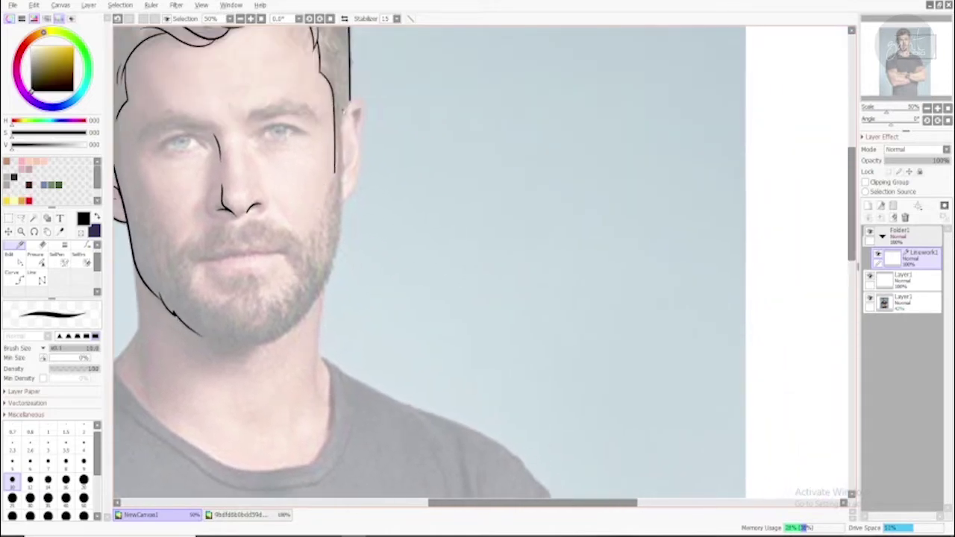
Trace the right jawline from beside the ear downward and close the beard outline under the chin
mouse_move(345, 114)
left_mouse_down()
mouse_move(342, 245)
mouse_move(319, 298)
left_mouse_up()
mouse_move(315, 292)
left_mouse_down()
mouse_move(366, 216)
mouse_move(371, 254)
left_mouse_up()
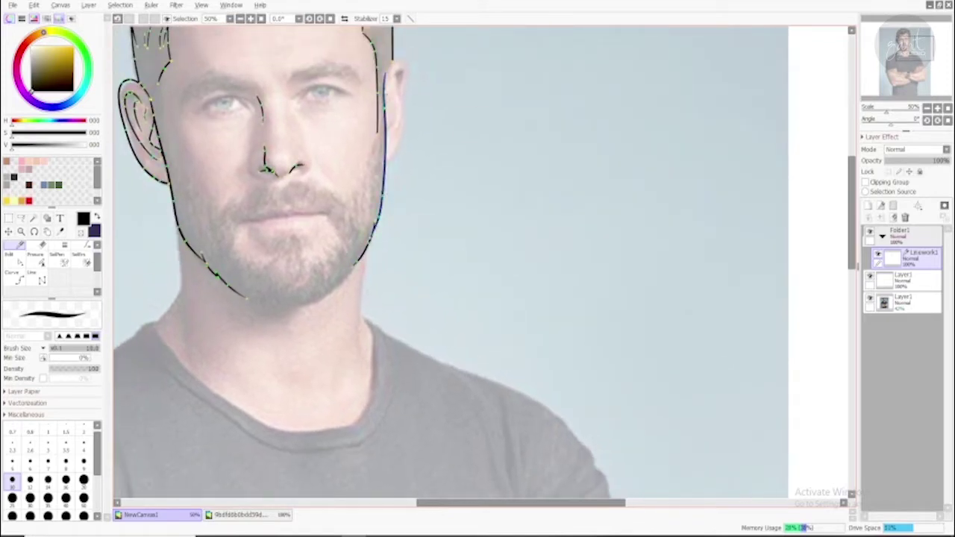
left_click_drag(362, 161, 391, 21)
mouse_move(367, 146)
left_mouse_down()
mouse_move(306, 174)
mouse_move(344, 170)
mouse_move(272, 154)
mouse_move(301, 170)
mouse_move(271, 153)
mouse_move(328, 170)
left_mouse_up()
key("ctrl+z")
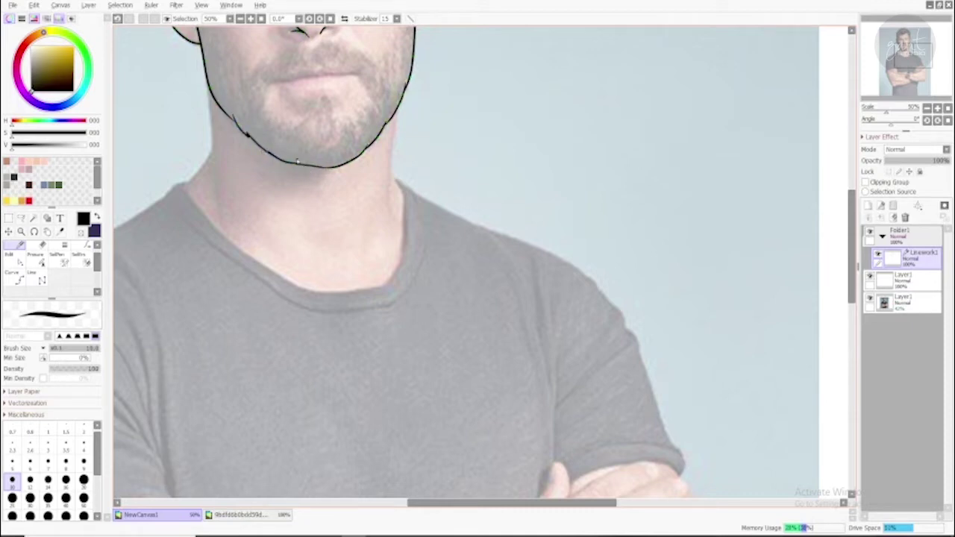
mouse_move(297, 161)
left_mouse_down()
mouse_move(287, 179)
mouse_move(295, 218)
left_mouse_up()
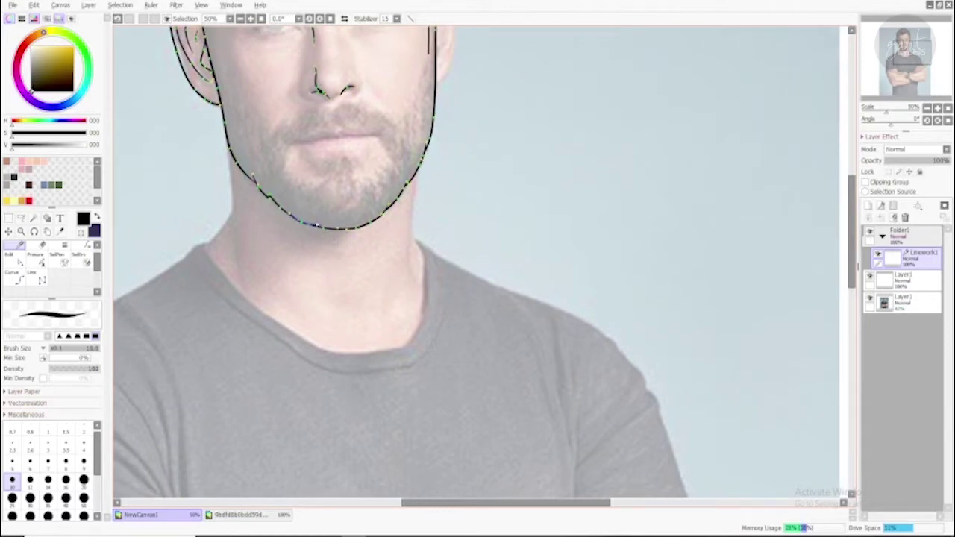
Trace the lower edge of the left half of the moustache, curving down around the mouth corner
scroll(321, 232, "up", 3)
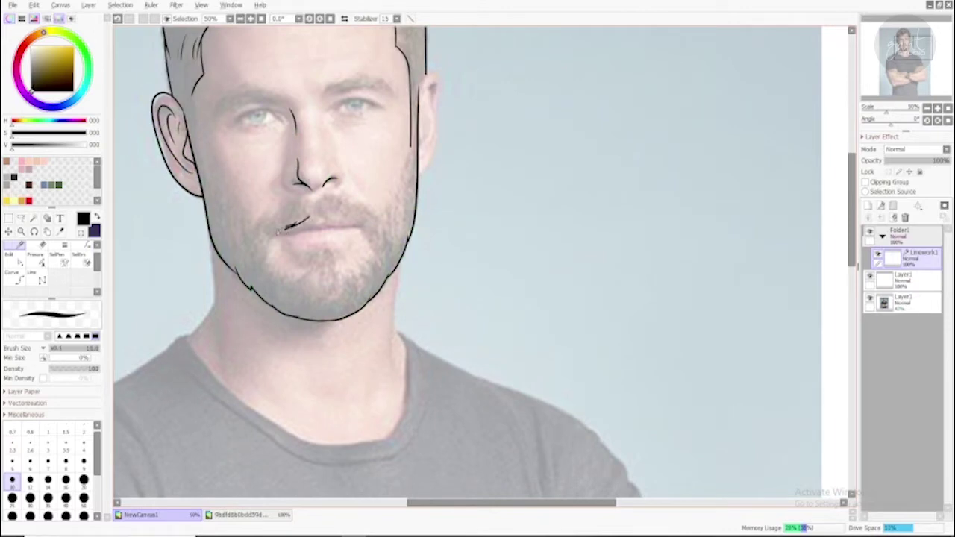
key("ctrl+z")
left_click_drag(285, 229, 265, 262)
key("ctrl+z")
scroll(607, 149, "up", 2)
scroll(412, 229, "down", 1)
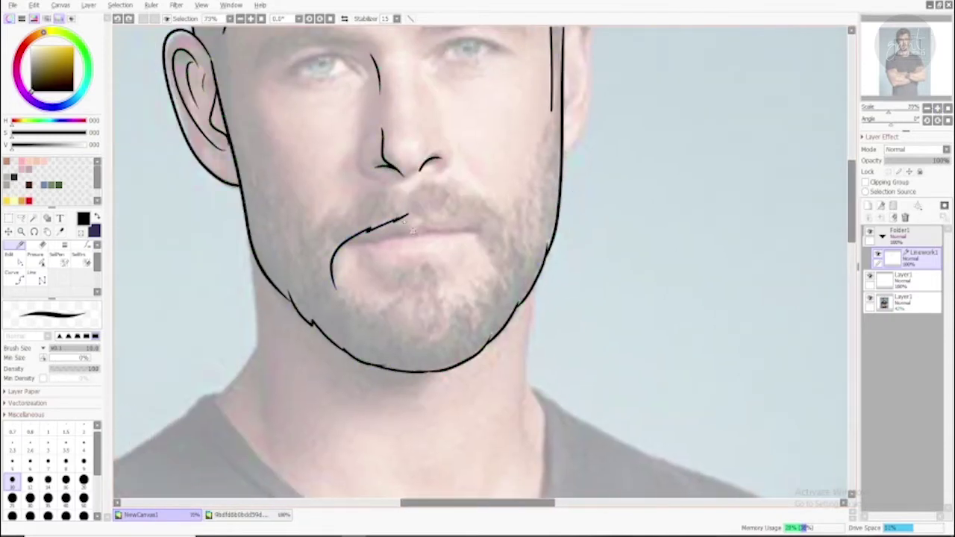
Continue the moustache edge with jagged tufts over the upper lip and down past the right mouth corner
mouse_move(393, 223)
left_mouse_down()
mouse_move(406, 214)
mouse_move(346, 221)
left_mouse_up()
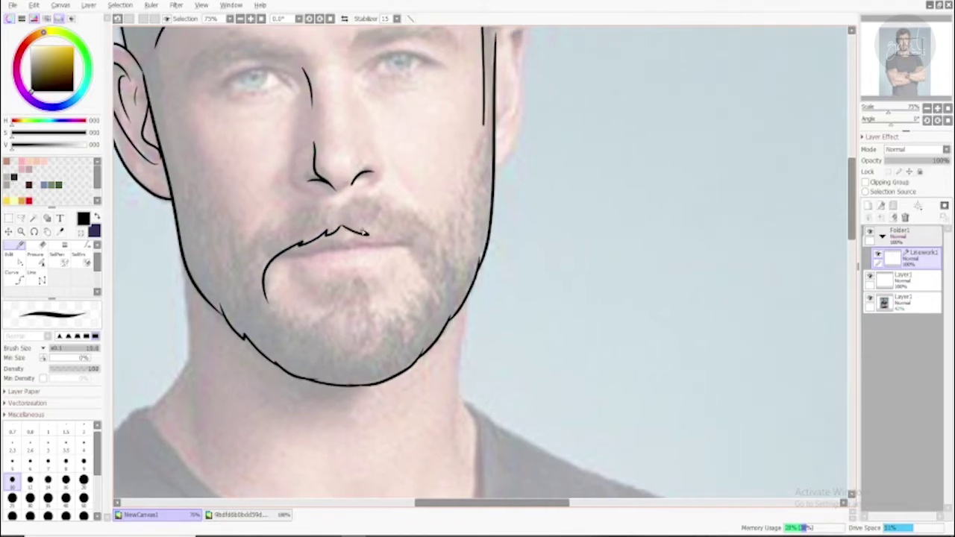
key("ctrl+z")
key("ctrl+z")
mouse_move(351, 232)
left_mouse_down()
mouse_move(399, 232)
mouse_move(430, 268)
mouse_move(430, 296)
left_mouse_up()
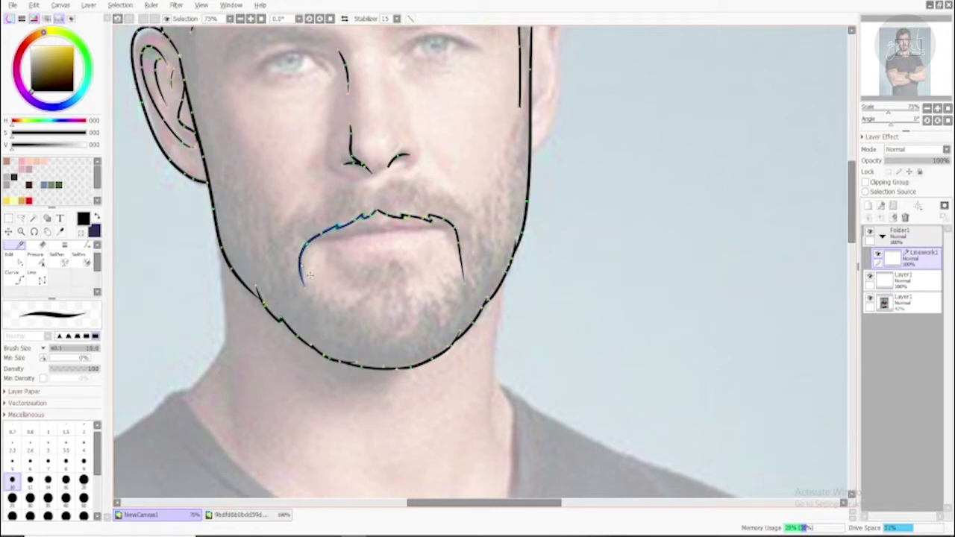
key("n")
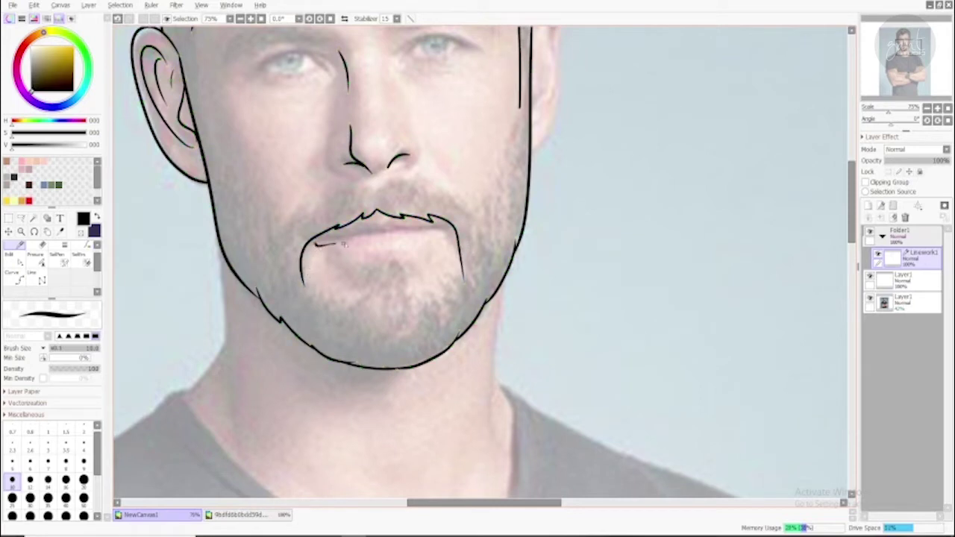
Draw the line between the lips and a shorter curve under the lower lip
left_click_drag(344, 244, 448, 225)
key("ctrl+z")
mouse_move(376, 237)
left_mouse_down()
mouse_move(446, 227)
mouse_move(508, 249)
mouse_move(499, 228)
mouse_move(522, 215)
mouse_move(492, 228)
mouse_move(425, 178)
mouse_move(468, 197)
mouse_move(379, 248)
left_mouse_up()
key("ctrl")
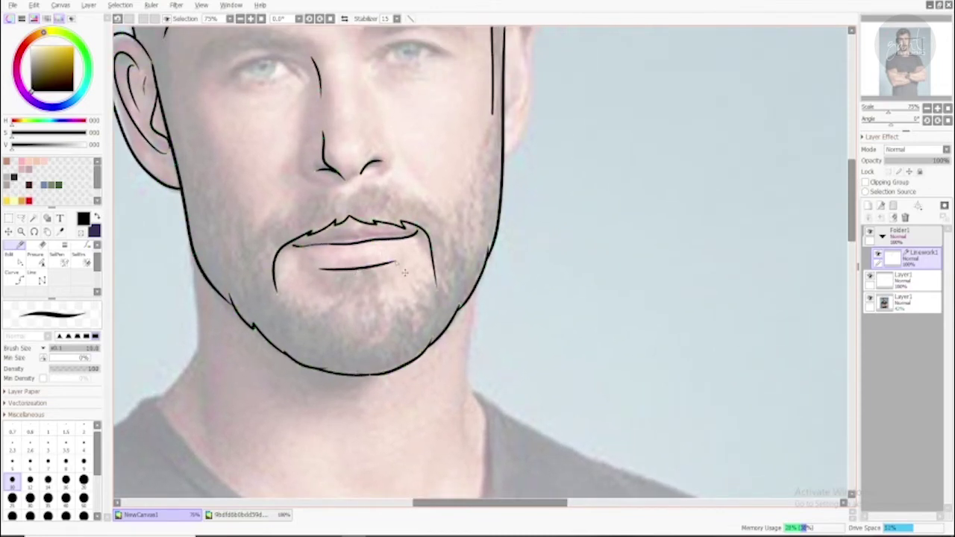
key("ctrl")
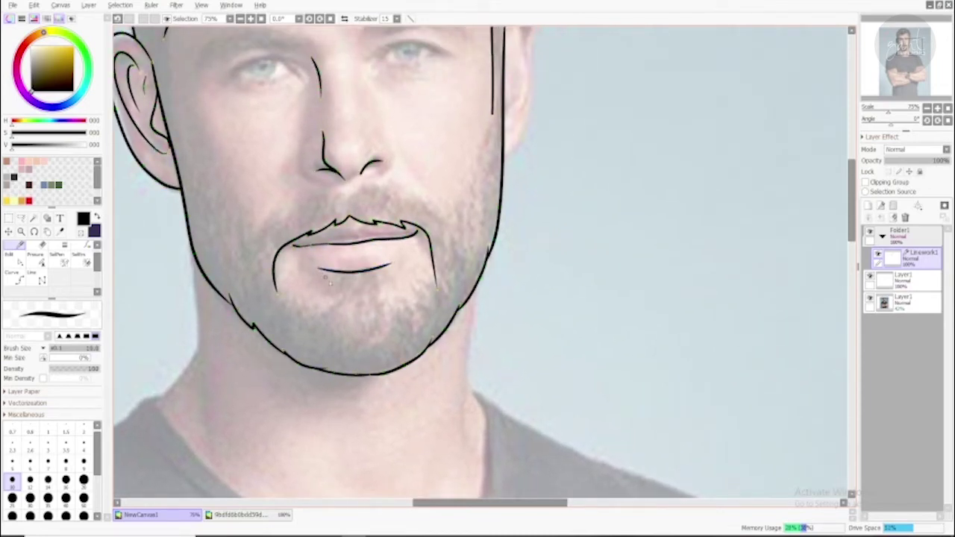
Trace the inner beard edge from the left moustache end around to the left underside of the lower lip
key("ctrl+z")
mouse_move(285, 294)
left_mouse_down()
mouse_move(319, 307)
mouse_move(329, 295)
left_mouse_up()
key("ctrl")
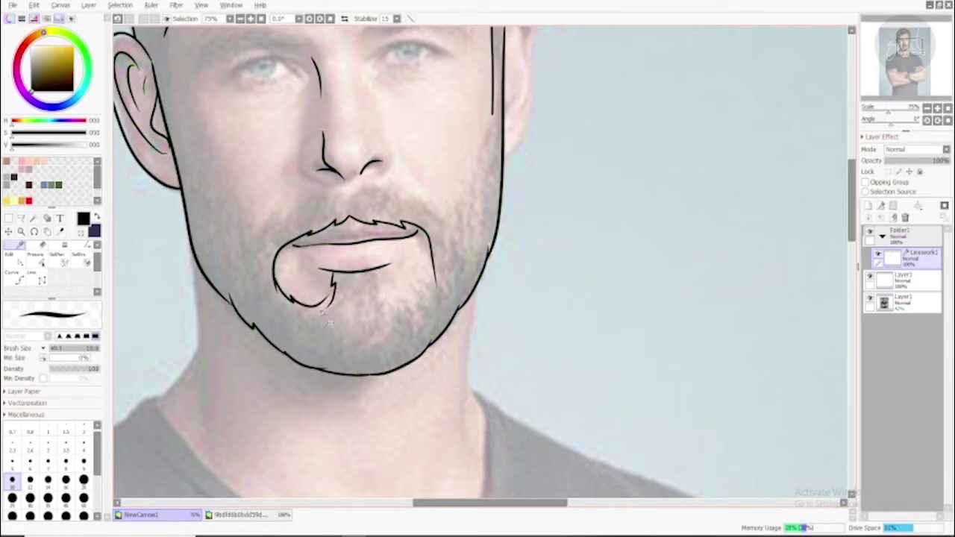
Trace the matching inner beard edge from below the lower lip to the right moustache end, with small tufts
mouse_move(333, 283)
left_mouse_down()
mouse_move(333, 275)
mouse_move(354, 306)
mouse_move(373, 297)
left_mouse_up()
scroll(477, 261, "right", 1)
key("ctrl+z")
key("ctrl+z")
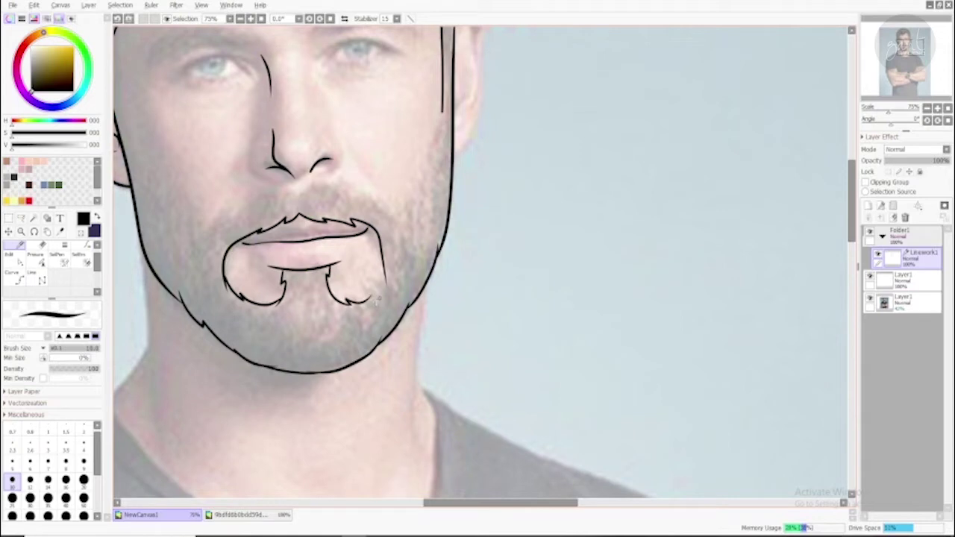
key("ctrl+y")
key("ctrl+z")
key("ctrl+y")
key("ctrl+z")
key("ctrl+y")
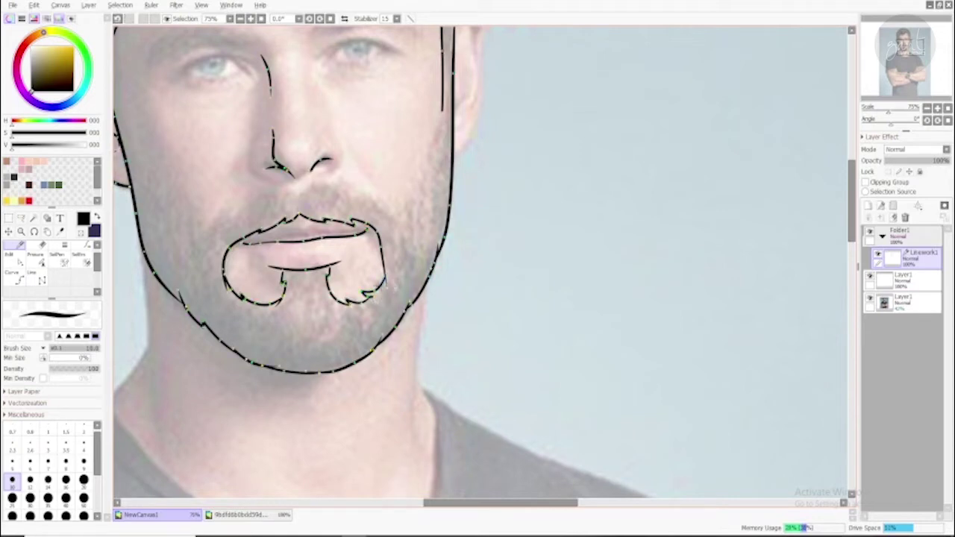
key("ctrl+z")
key("ctrl+y")
key("ctrl+z")
key("ctrl+y")
left_click_drag(395, 298, 431, 305)
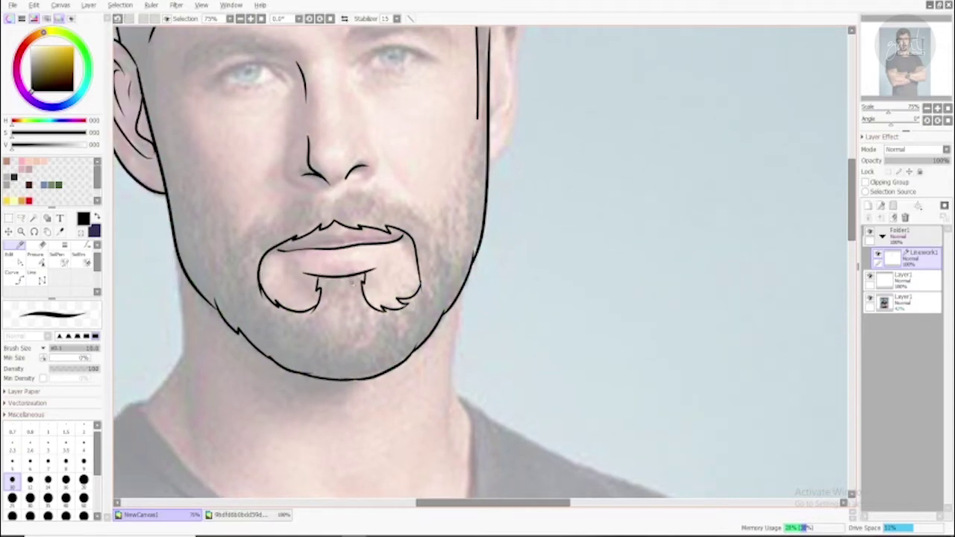
Redraw the lower right part of the inner beard edge as a smoother curve joining the tuft below the mouth to the moustache end
key("ctrl+z")
key("ctrl+y")
key("ctrl+z")
key("ctrl+y")
key("ctrl+z")
key("ctrl+y")
key("ctrl+z")
key("ctrl+y")
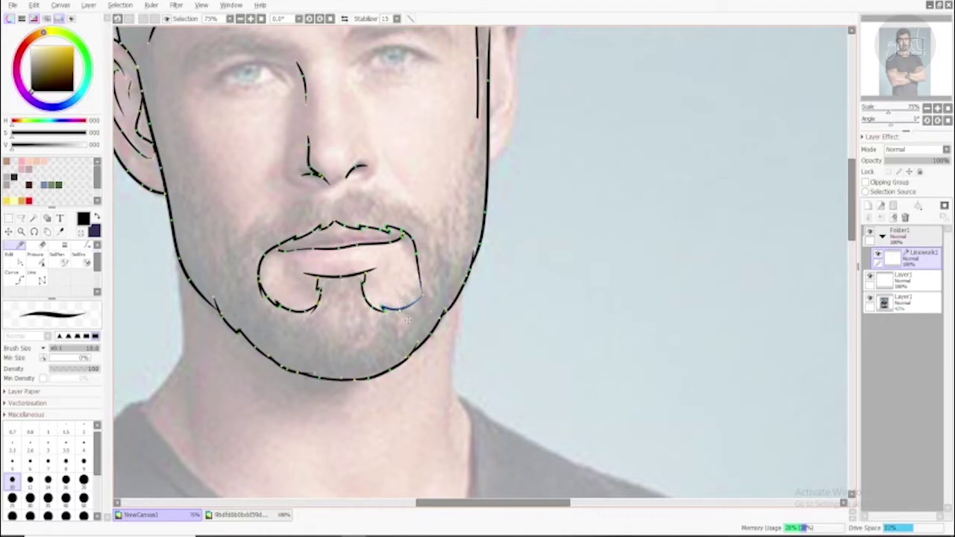
key("ctrl+z")
key("ctrl+y")
key("ctrl+z")
key("ctrl+y")
mouse_move(432, 306)
left_mouse_down()
mouse_move(416, 301)
mouse_move(449, 264)
left_mouse_up()
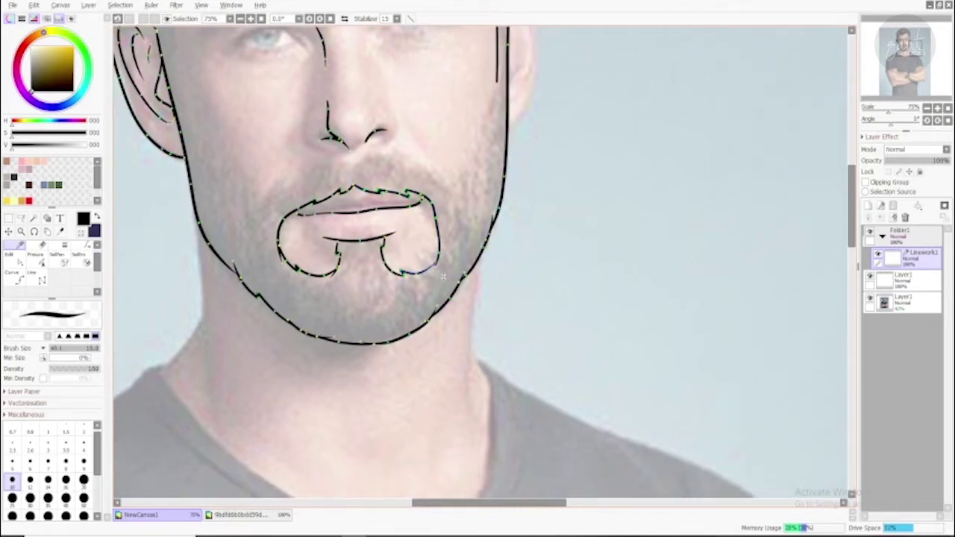
mouse_move(349, 257)
left_mouse_down()
mouse_move(372, 277)
mouse_move(420, 282)
left_mouse_up()
Trace the portrait's right eye with an arched upper lid, a short lower lid line and a round iris
scroll(401, 293, "up", 3)
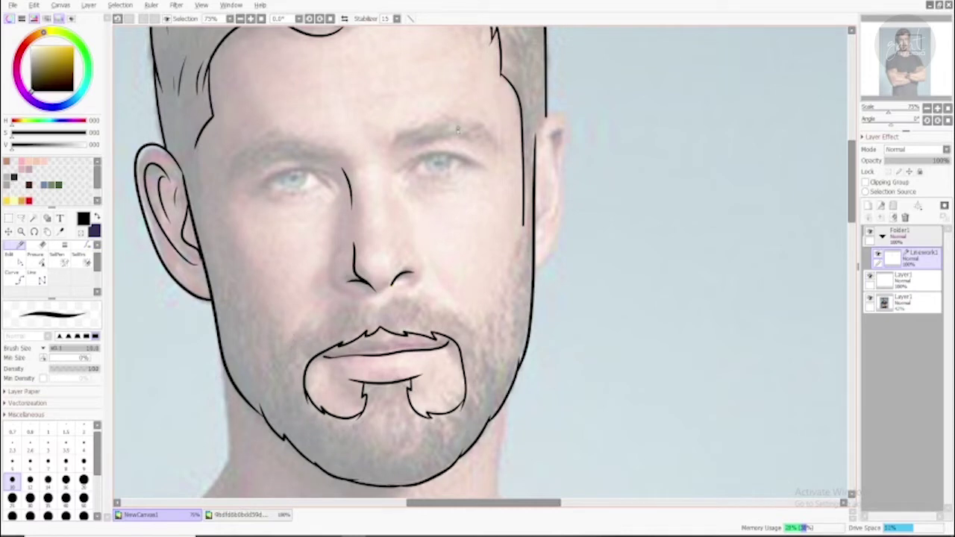
mouse_move(407, 178)
left_mouse_down()
mouse_move(424, 156)
mouse_move(453, 150)
mouse_move(470, 161)
mouse_move(434, 154)
mouse_move(477, 165)
left_mouse_up()
key("ctrl+z")
key("ctrl")
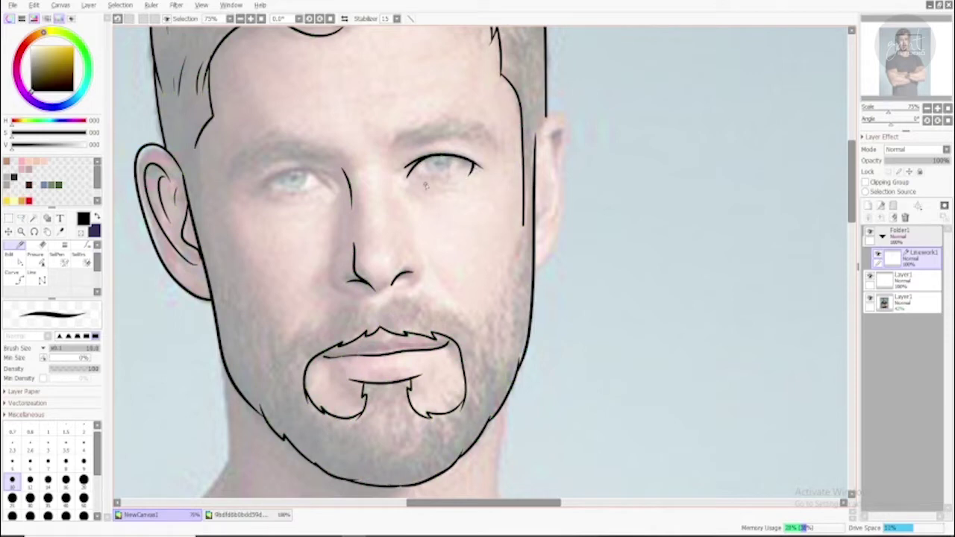
left_click_drag(424, 182, 459, 180)
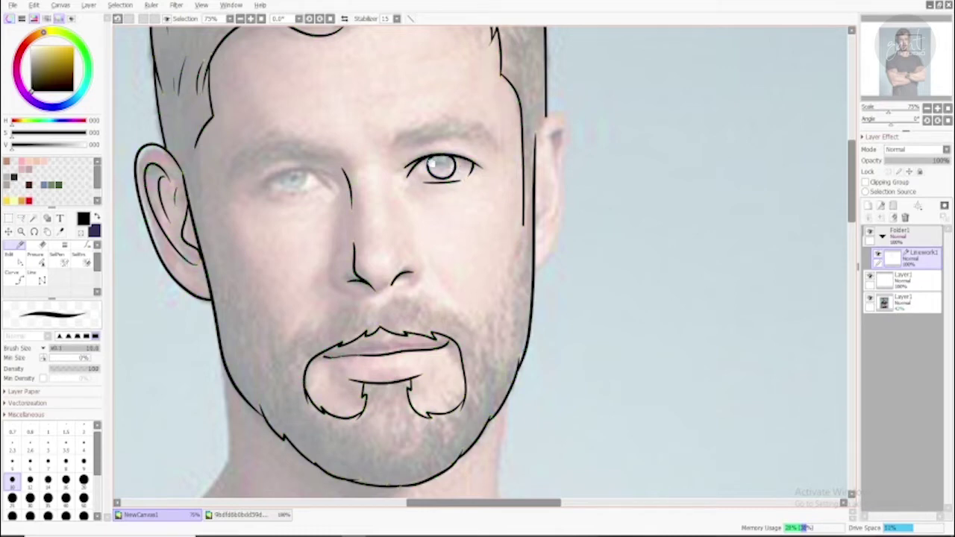
left_click_drag(441, 170, 477, 187)
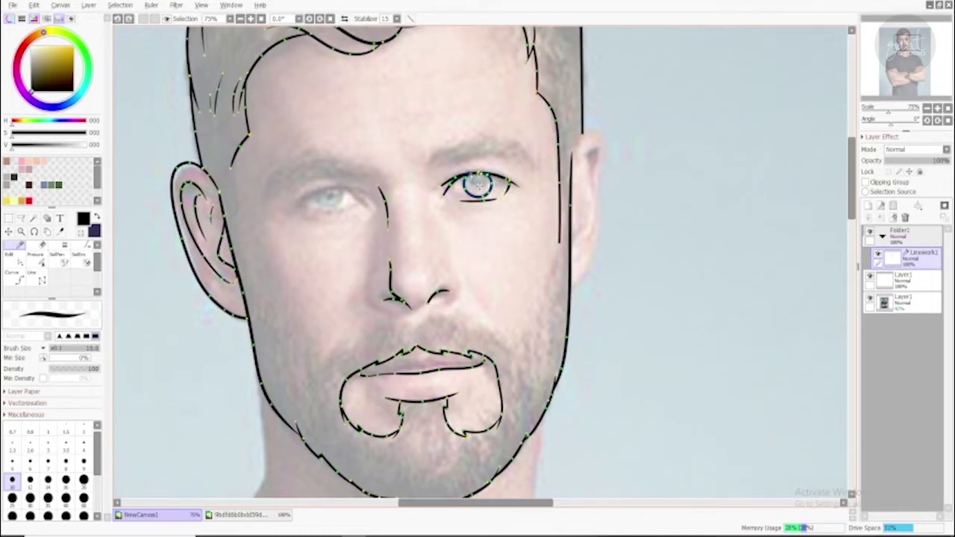
Trace the portrait's left eye with matching upper lid, lower lid and round iris outlines
left_click_drag(477, 184, 550, 147)
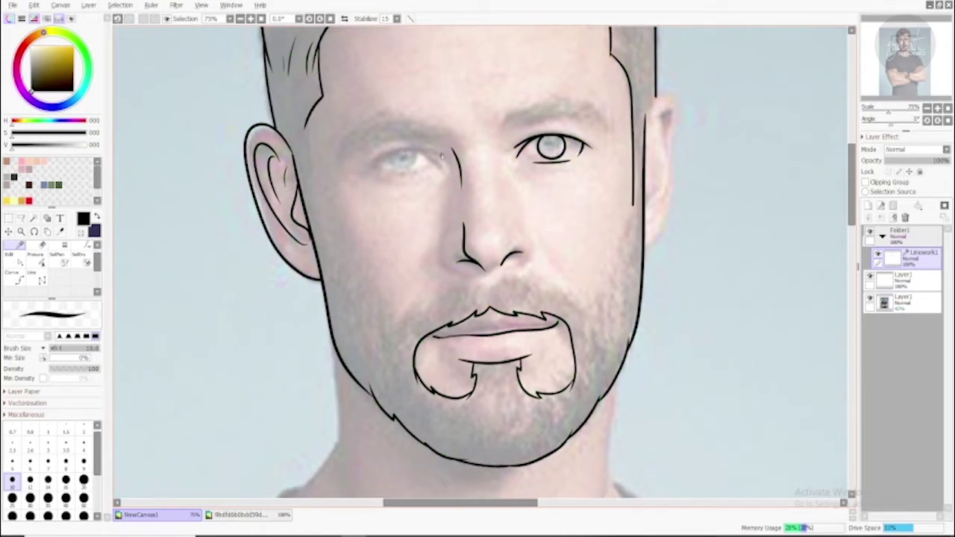
mouse_move(406, 149)
left_mouse_down()
mouse_move(373, 178)
mouse_move(428, 150)
left_mouse_up()
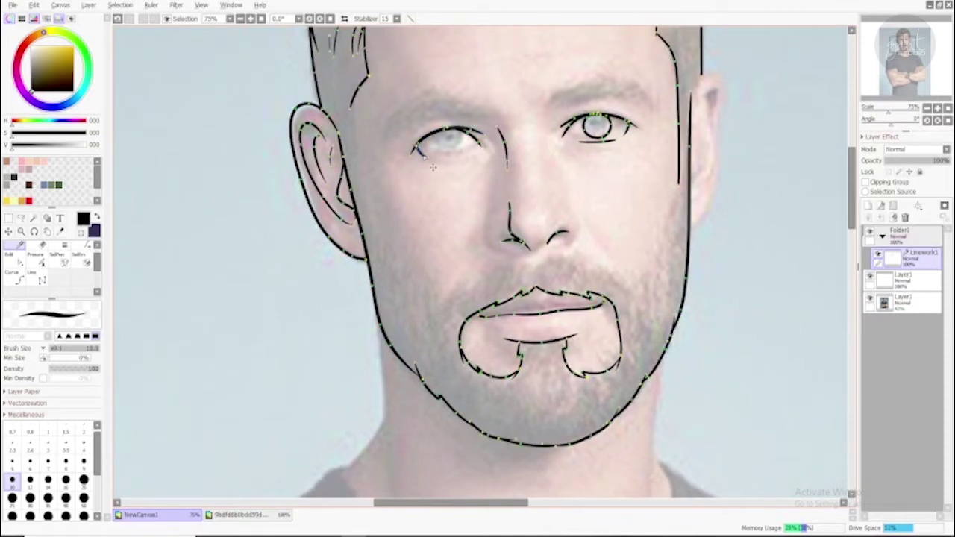
key("ctrl")
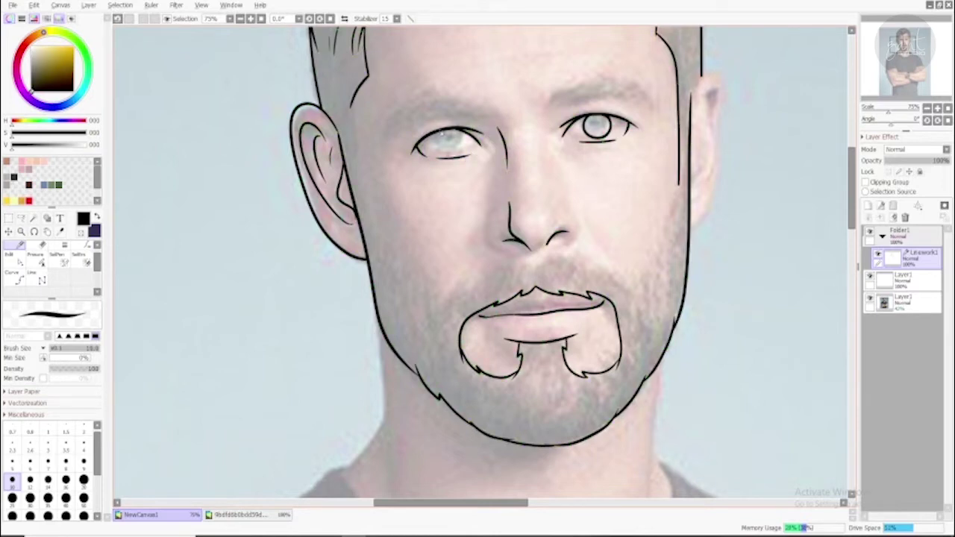
left_click_drag(447, 131, 464, 142)
Trace the left cheek's beard edge from the sideburn down towards the moustache, ending in small jagged tufts
left_click_drag(497, 89, 421, 104)
mouse_move(273, 132)
left_mouse_down()
mouse_move(295, 248)
mouse_move(325, 292)
left_mouse_up()
key("ctrl+z")
left_click_drag(275, 120, 326, 293)
key("ctrl+z")
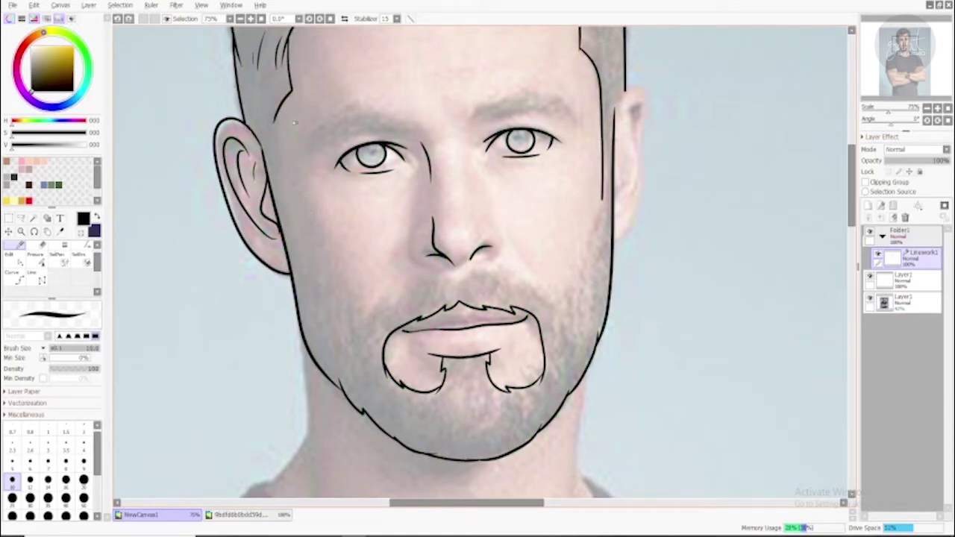
mouse_move(274, 115)
left_mouse_down()
mouse_move(288, 193)
mouse_move(336, 299)
mouse_move(334, 283)
mouse_move(327, 302)
mouse_move(317, 243)
left_mouse_up()
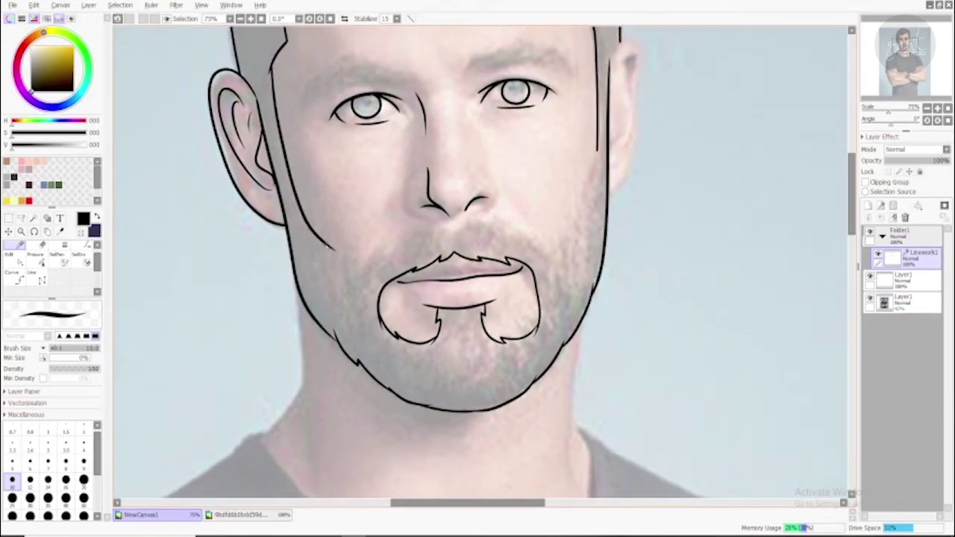
mouse_move(278, 63)
left_mouse_down()
mouse_move(299, 187)
mouse_move(326, 254)
left_mouse_up()
key("ctrl")
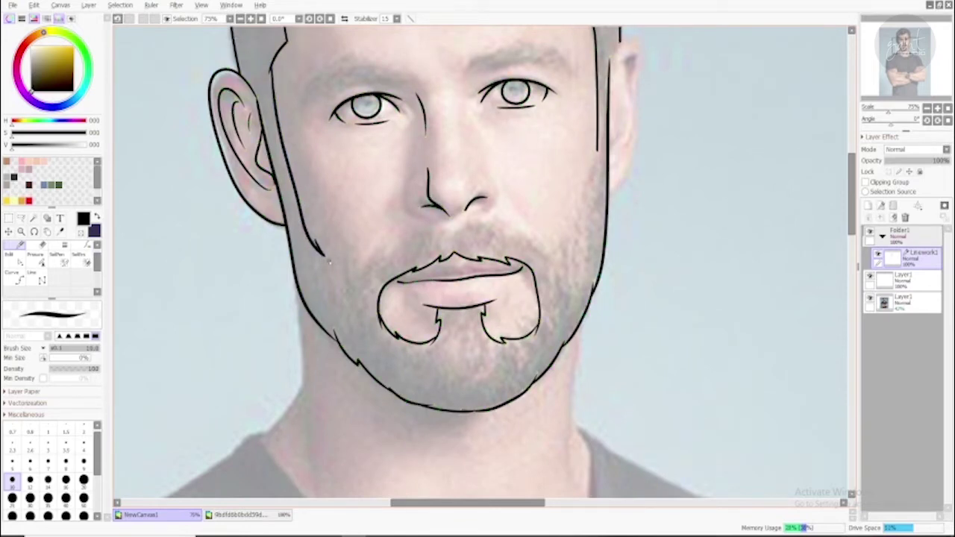
mouse_move(316, 246)
left_mouse_down()
mouse_move(368, 254)
mouse_move(318, 196)
left_mouse_up()
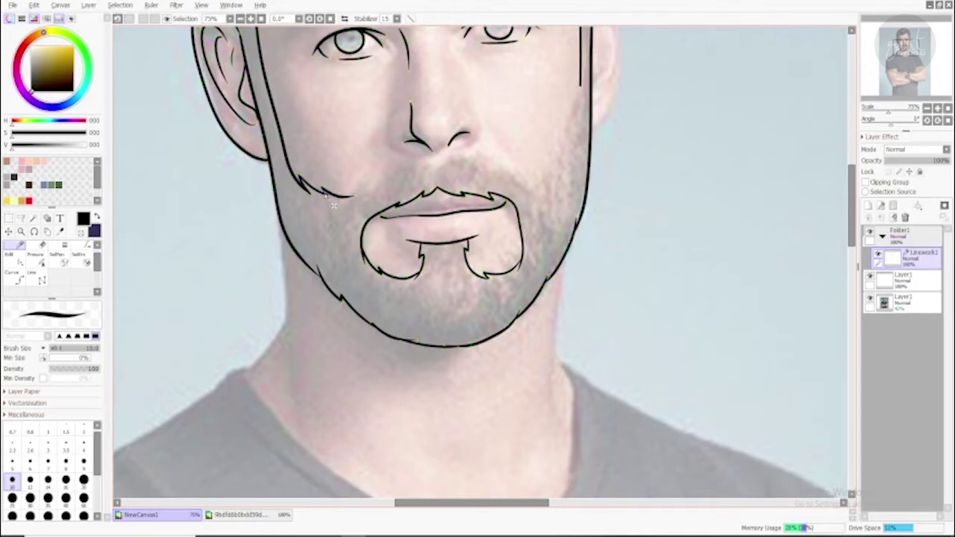
key("ctrl+z")
Extend the right sideburn line into a curved beard edge down the right cheek towards the moustache
left_click_drag(307, 185, 244, 226)
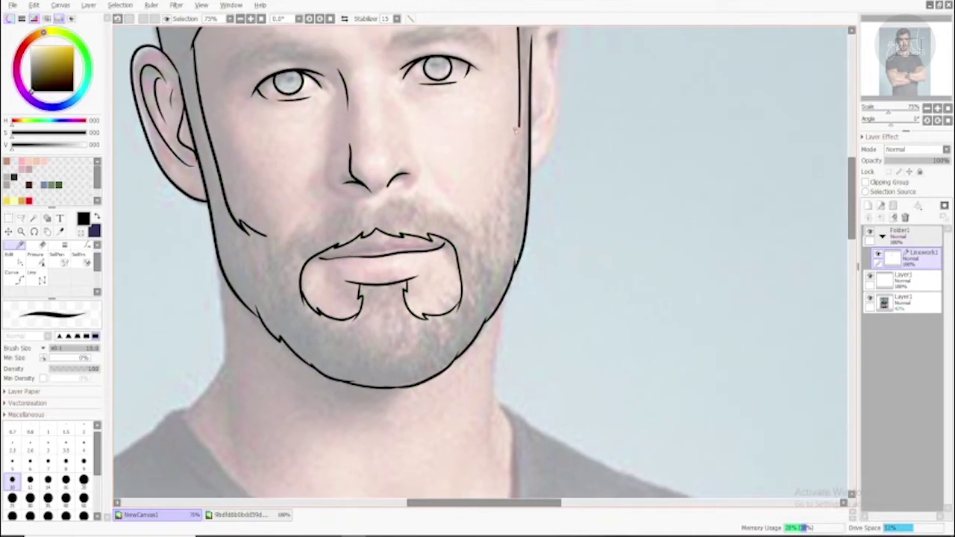
mouse_move(518, 124)
left_mouse_down()
mouse_move(503, 202)
mouse_move(489, 220)
left_mouse_up()
key("ctrl+z")
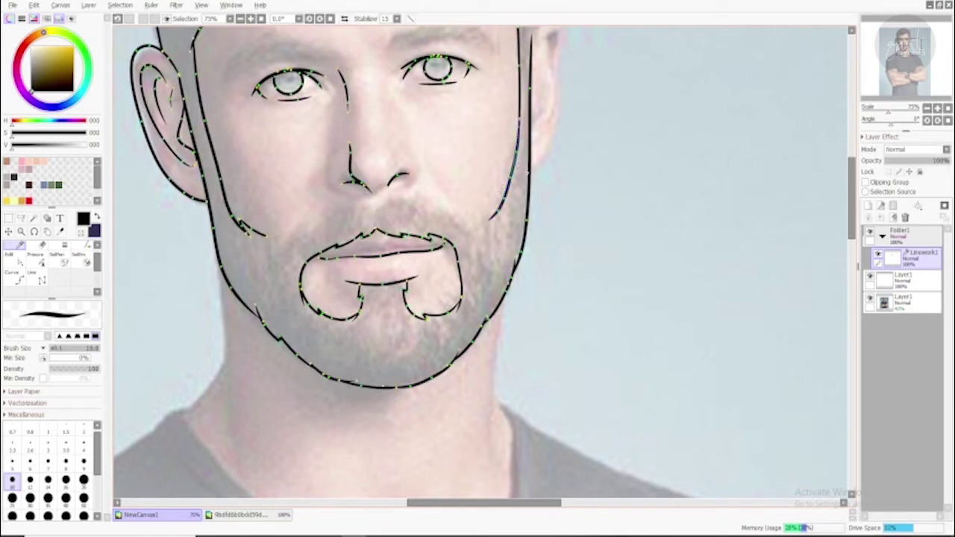
left_click_drag(520, 121, 492, 218)
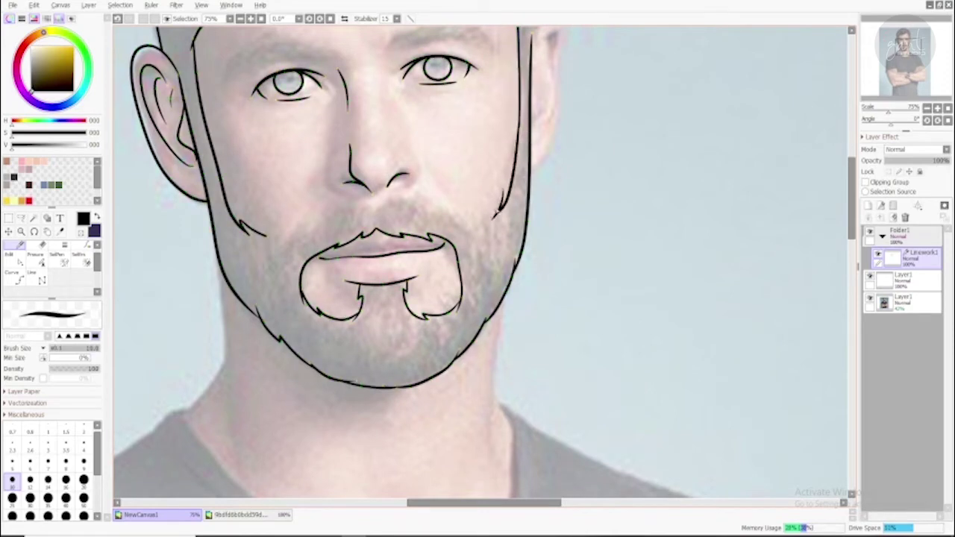
key("ctrl+z")
left_click_drag(486, 221, 543, 211)
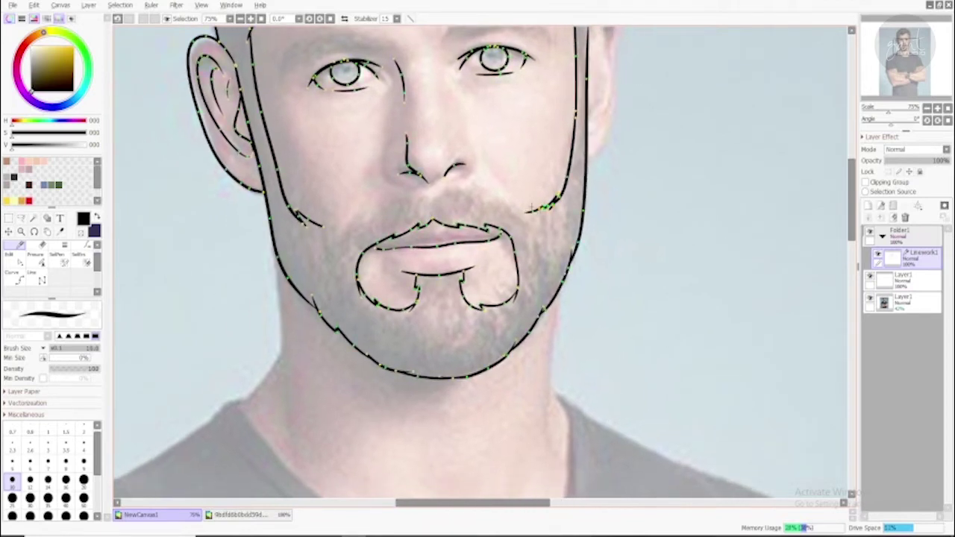
Rework the tufted lower ends of both cheek beard lines and extend them inward towards the moustache
left_click(554, 203, "ctrl+shift")
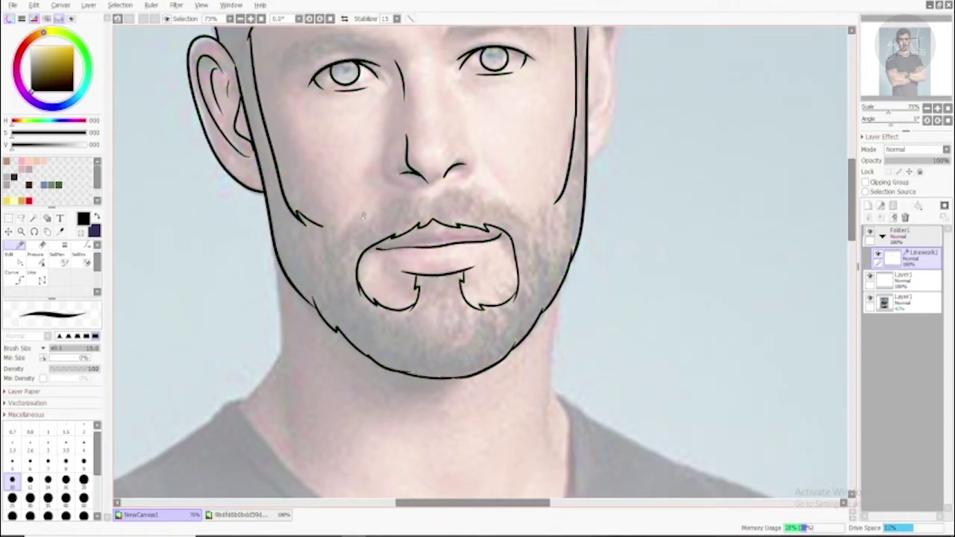
left_click(313, 224, "ctrl+shift")
mouse_move(333, 229)
left_mouse_down()
mouse_move(363, 232)
mouse_move(339, 226)
left_mouse_up()
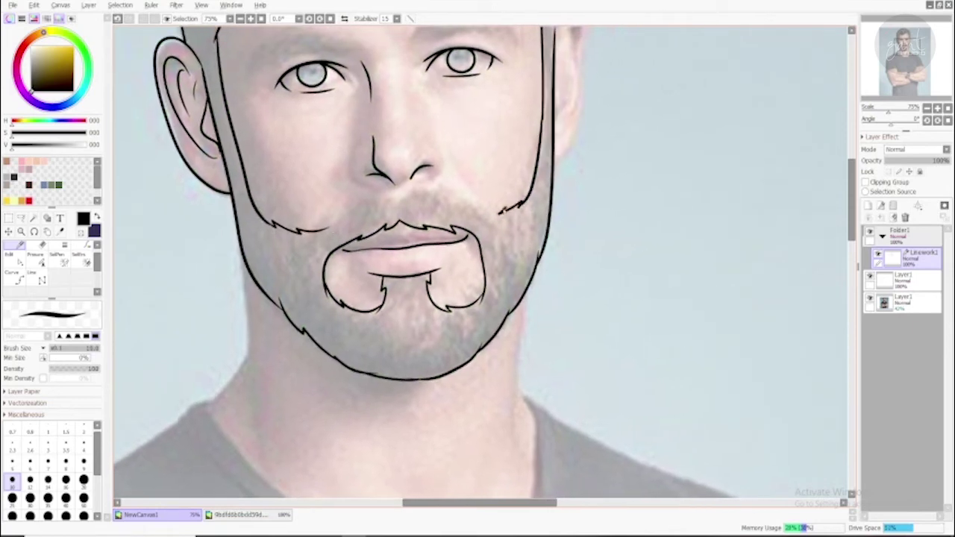
left_click_drag(497, 213, 484, 209)
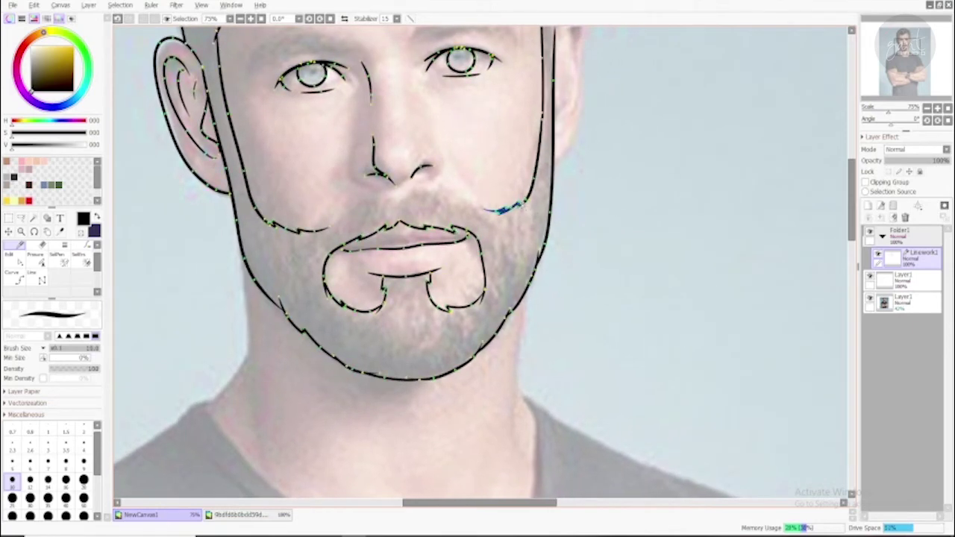
Trace the moustache's upper edge under the nose, dipping at the centre and joining the cheek beard lines on both sides
left_click_drag(432, 179, 493, 178)
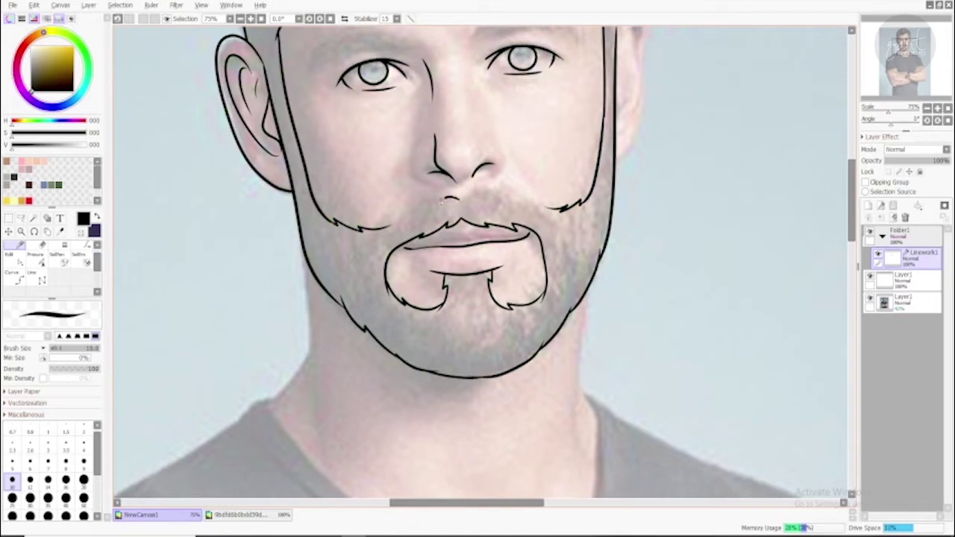
mouse_move(448, 197)
left_mouse_down()
mouse_move(398, 220)
mouse_move(378, 237)
left_mouse_up()
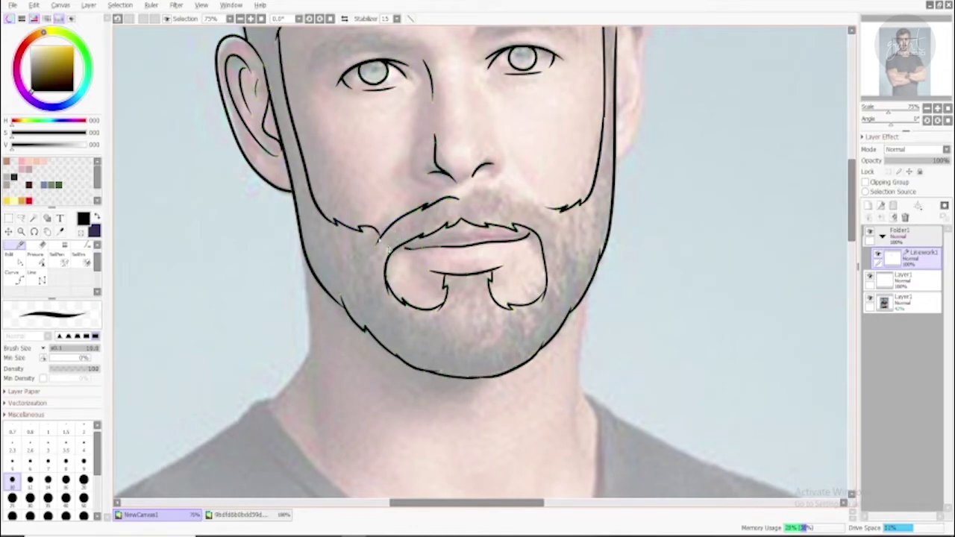
key("ctrl")
left_click_drag(403, 233, 340, 254)
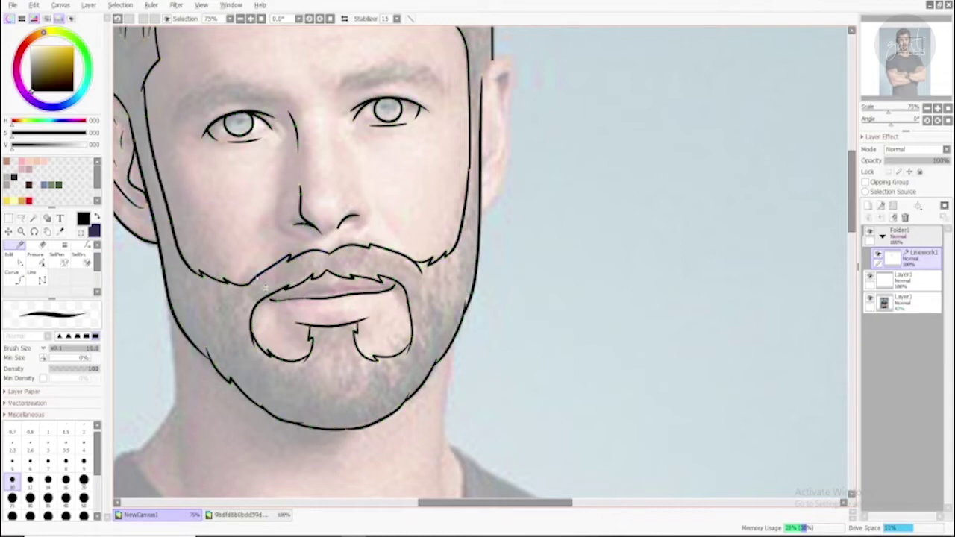
mouse_move(264, 239)
left_mouse_down()
mouse_move(308, 310)
mouse_move(511, 222)
mouse_move(457, 230)
left_mouse_up()
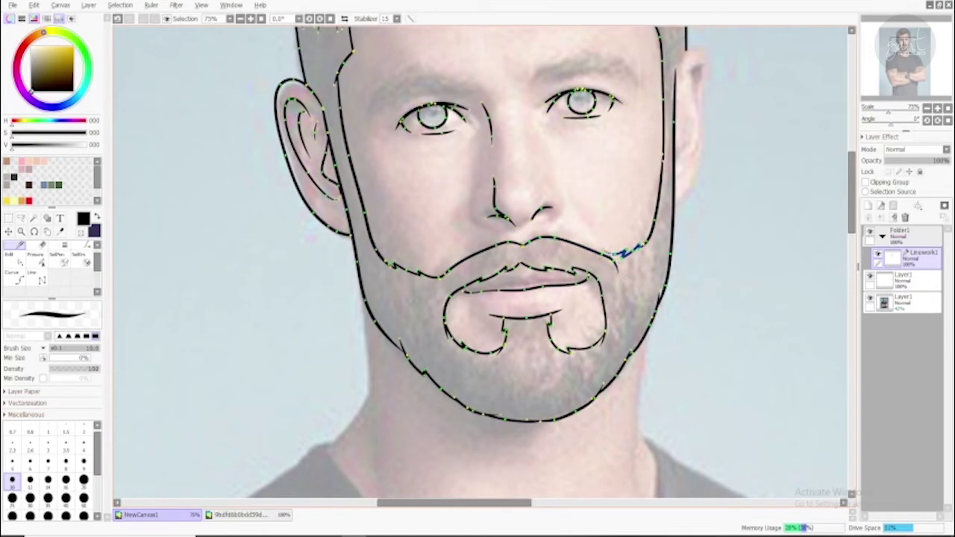
Trace the right ear's outer contour and its inner fold lines
mouse_move(476, 102)
left_mouse_down()
mouse_move(388, 192)
mouse_move(330, 194)
left_mouse_up()
mouse_move(534, 168)
left_mouse_down()
mouse_move(574, 188)
mouse_move(531, 301)
mouse_move(530, 293)
left_mouse_up()
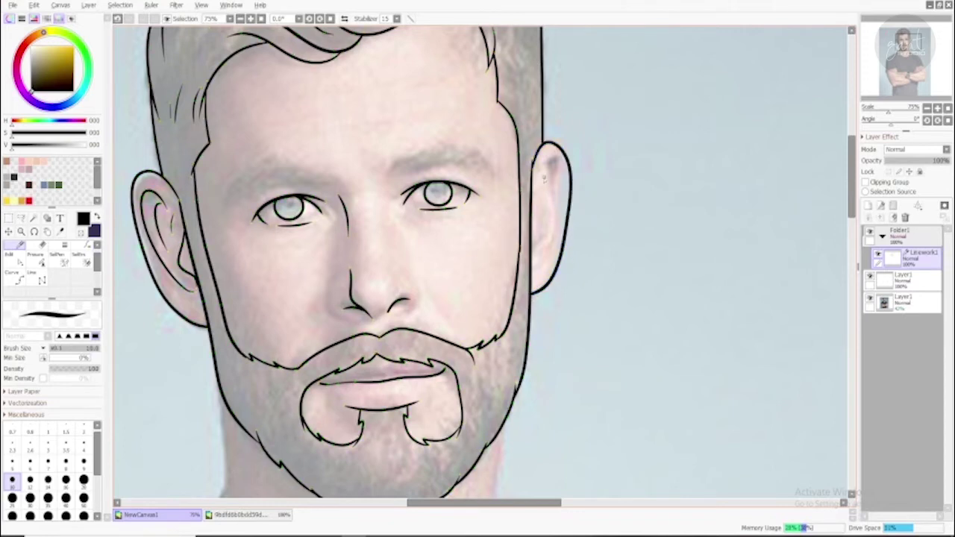
mouse_move(541, 182)
left_mouse_down()
mouse_move(539, 251)
mouse_move(545, 218)
mouse_move(556, 244)
left_mouse_up()
key("ctrl+z")
key("ctrl+z")
mouse_move(541, 197)
left_mouse_down()
mouse_move(537, 217)
mouse_move(553, 240)
left_mouse_up()
left_click_drag(557, 173, 553, 200)
Outline the portrait's right eyebrow as a closed arched shape with a small tuft at its inner end
scroll(481, 262, "down", 1)
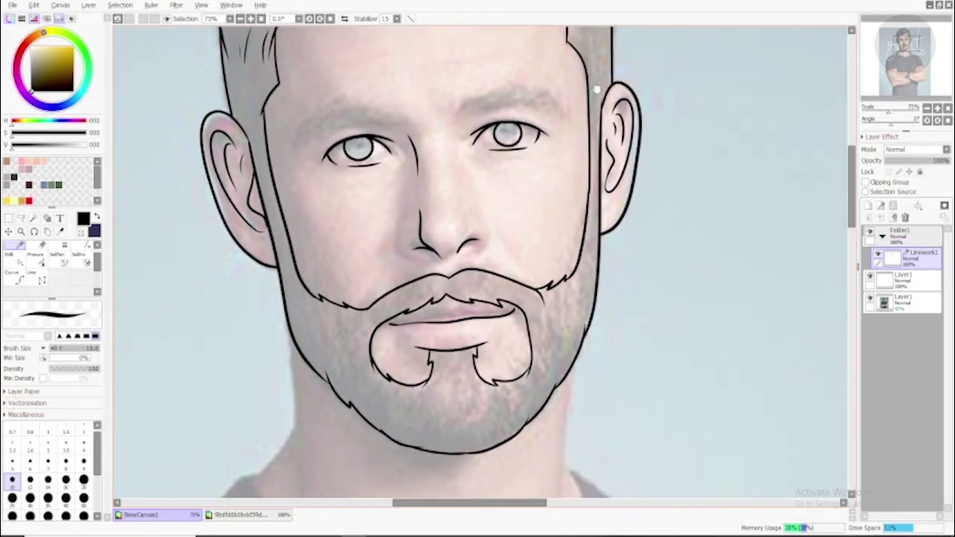
scroll(481, 261, "up", 1)
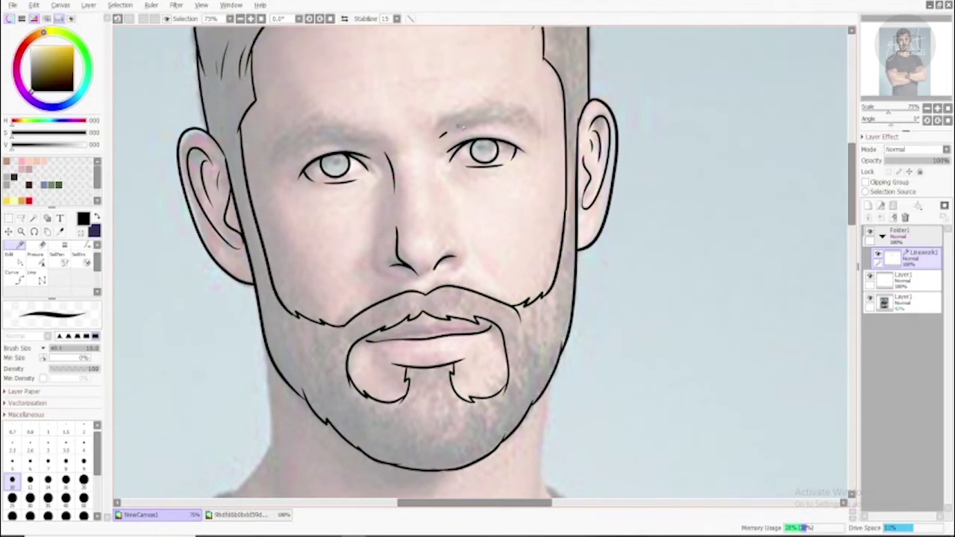
mouse_move(439, 130)
left_mouse_down()
mouse_move(530, 139)
mouse_move(528, 131)
mouse_move(519, 192)
left_mouse_up()
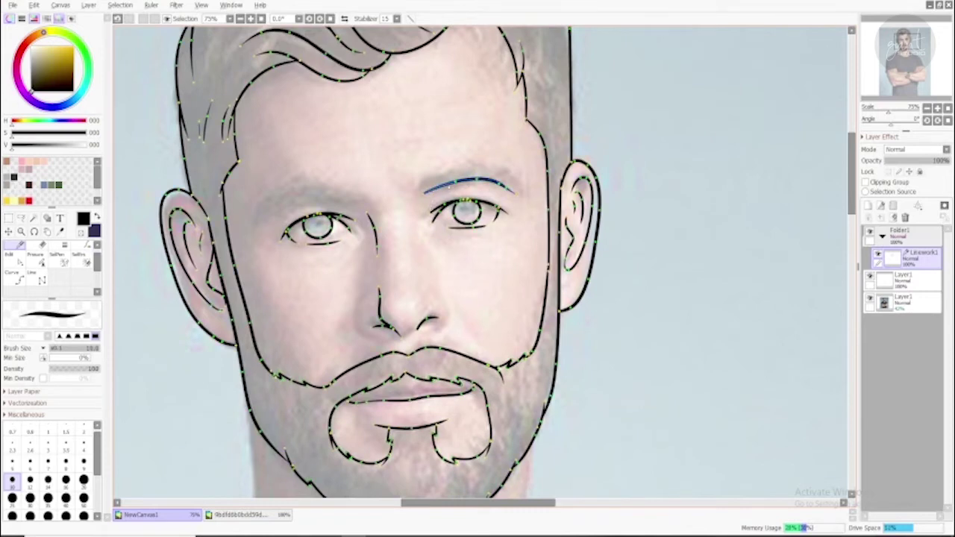
left_click_drag(466, 180, 463, 193)
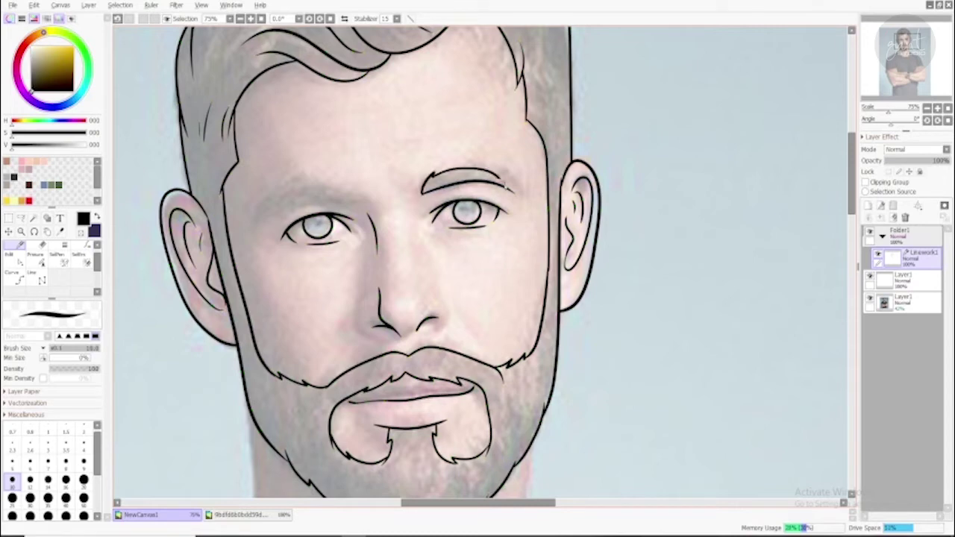
key("ctrl")
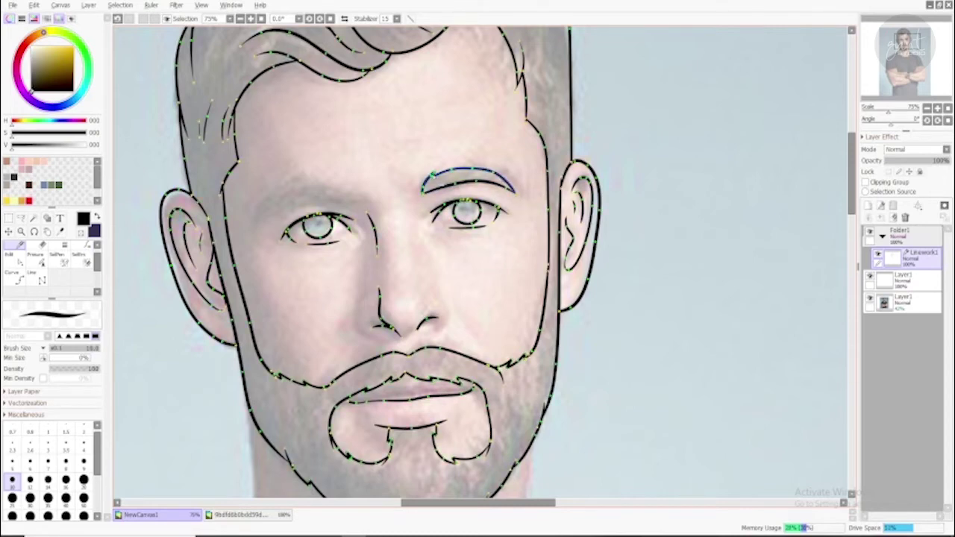
key("ctrl")
key("ctrl")
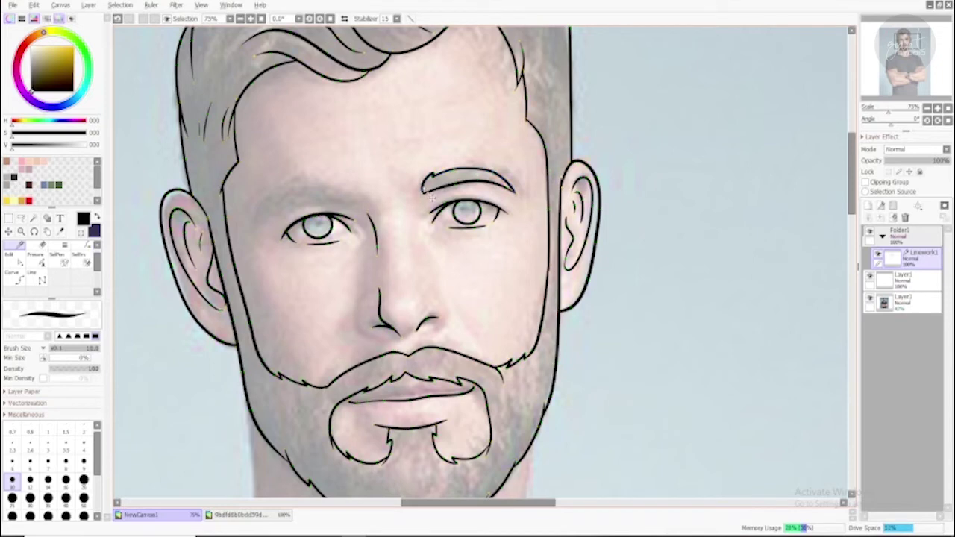
Outline the portrait's left eyebrow as a closed arch with a small tuft near its inner end
left_click_drag(356, 210, 494, 180)
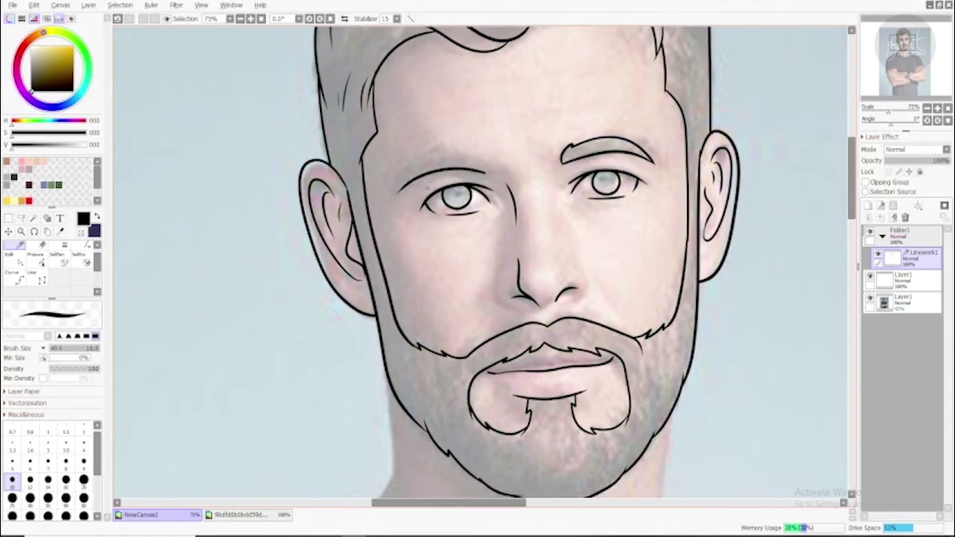
left_click_drag(399, 190, 482, 162)
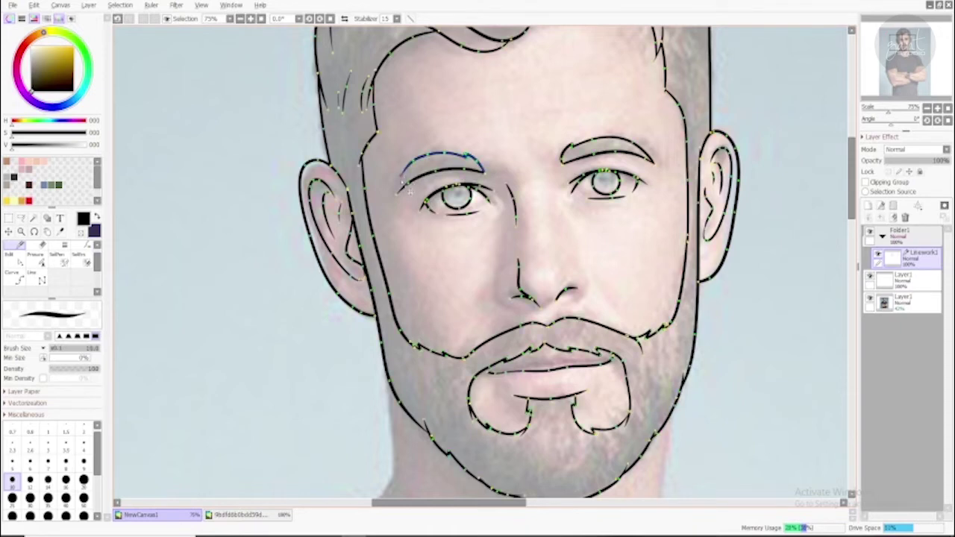
key("ctrl")
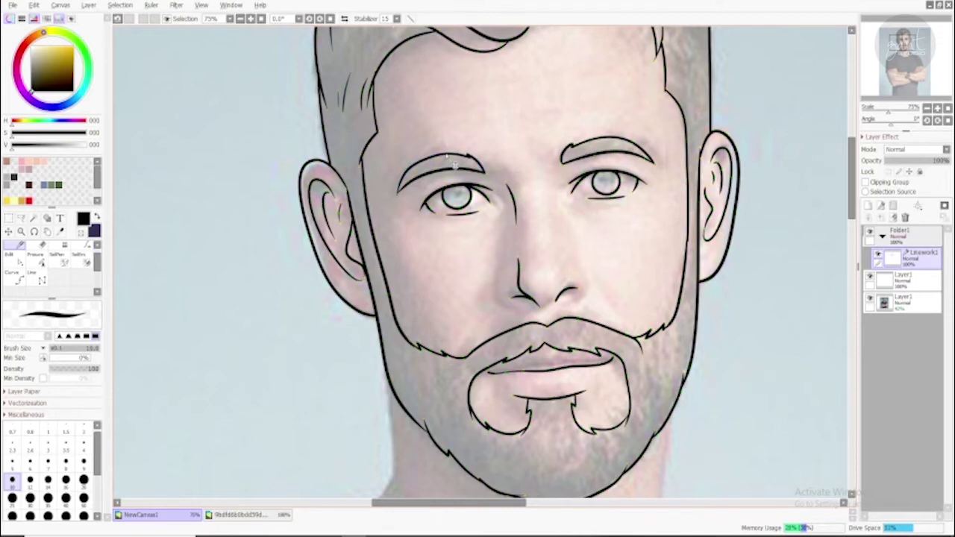
scroll(437, 166, "right", 2)
key("ctrl")
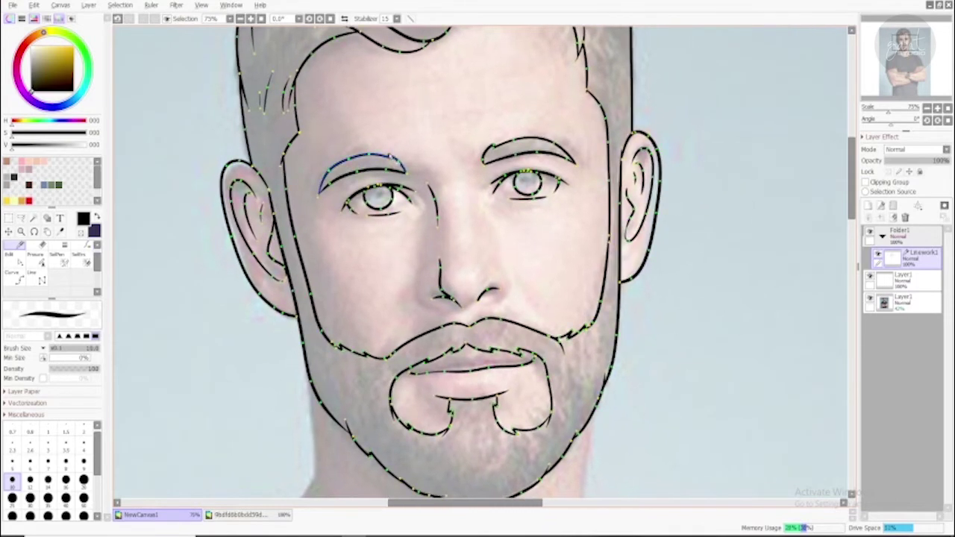
Draw a thin eyelid crease line above each of the portrait's eyes
key("ctrl")
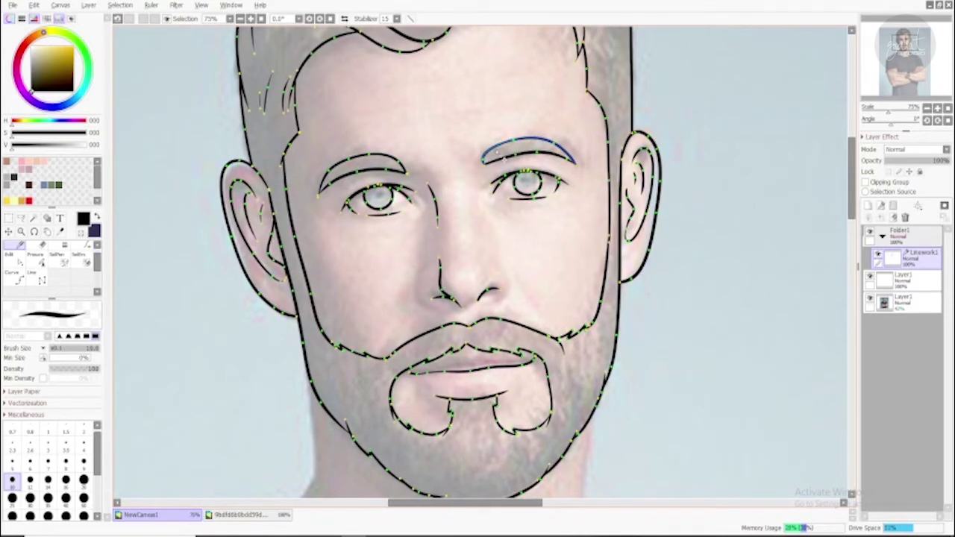
left_click_drag(474, 140, 525, 140)
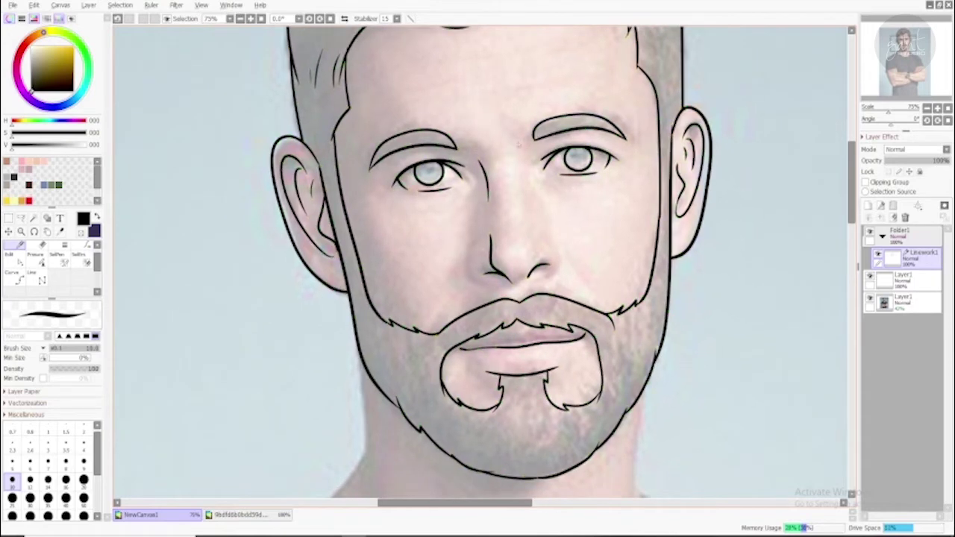
left_click_drag(399, 162, 453, 156)
mouse_move(544, 143)
left_mouse_down()
mouse_move(594, 140)
mouse_move(403, 133)
mouse_move(418, 298)
mouse_move(455, 162)
left_mouse_up()
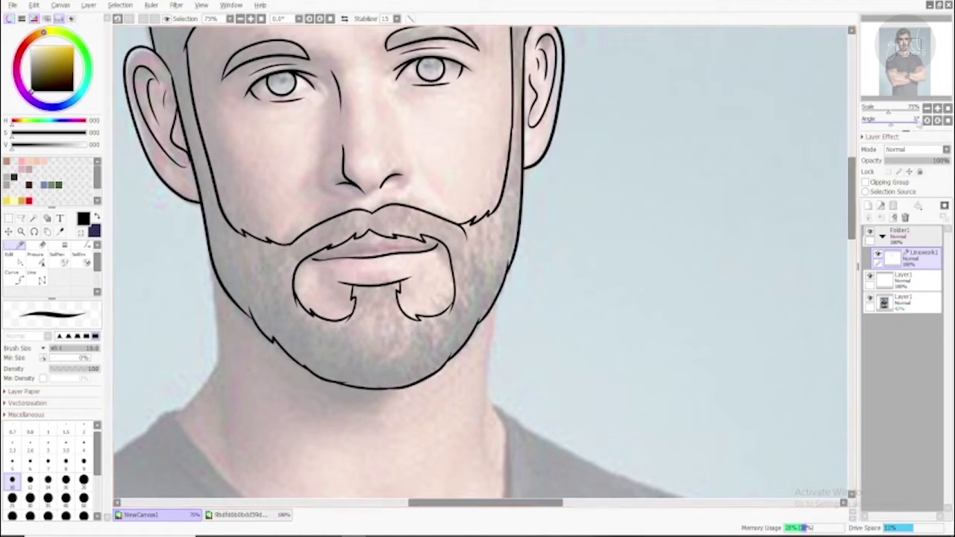
Set the linework layer as the selection source and add a new normal layer directly beneath it
left_click(900, 191)
left_click(881, 206)
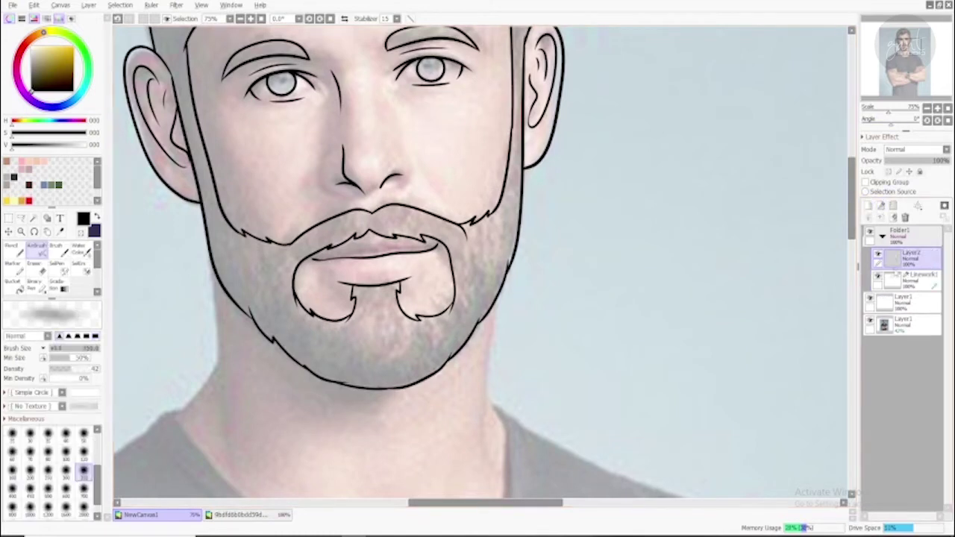
left_click_drag(907, 255, 906, 278)
Select the enclosed skin areas of the face, mouth and both ears using the linework as boundaries
left_click(33, 218)
left_click(328, 133)
left_click_drag(328, 133, 303, 222)
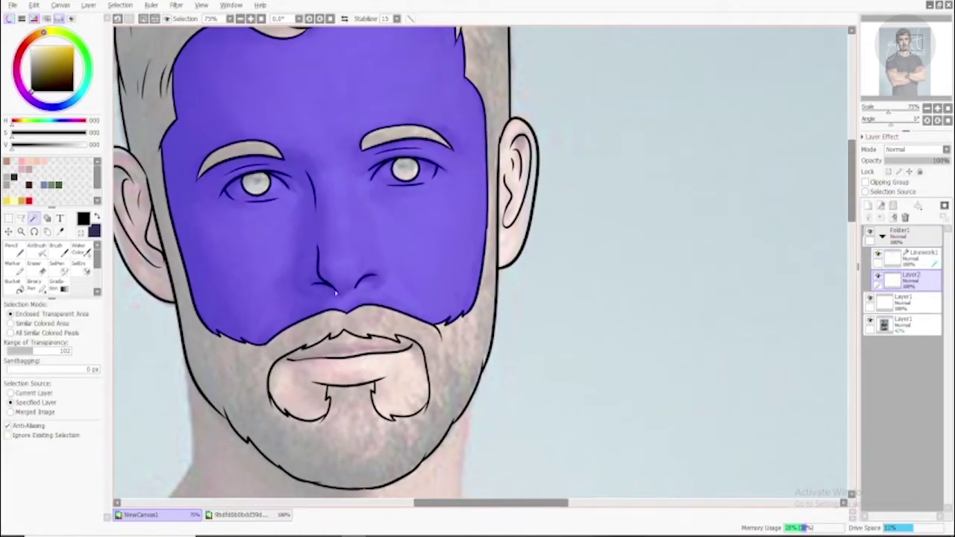
left_click(347, 369)
left_click(516, 194)
left_click(144, 190)
left_click_drag(144, 189, 206, 312)
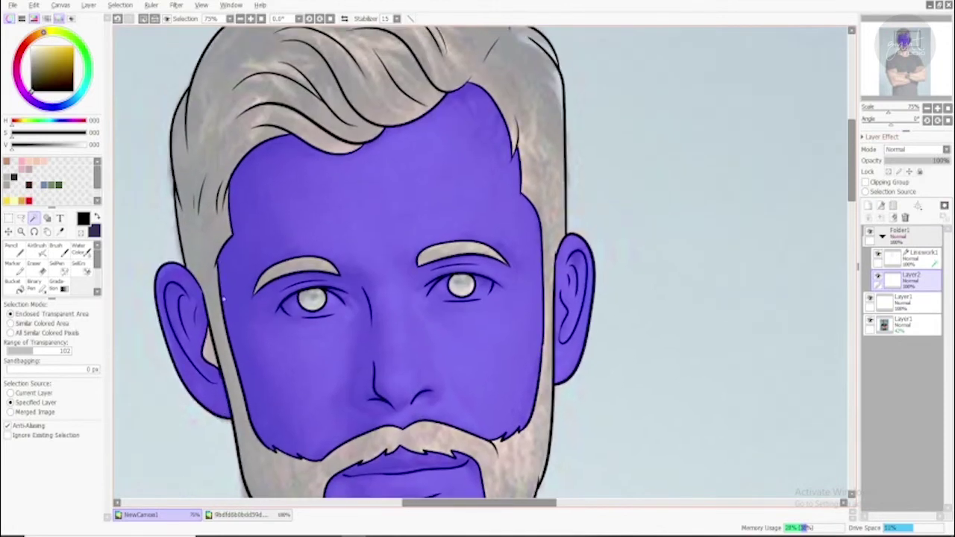
Fill the selected skin areas with a light peach skin tone on Layer2
left_click(41, 160)
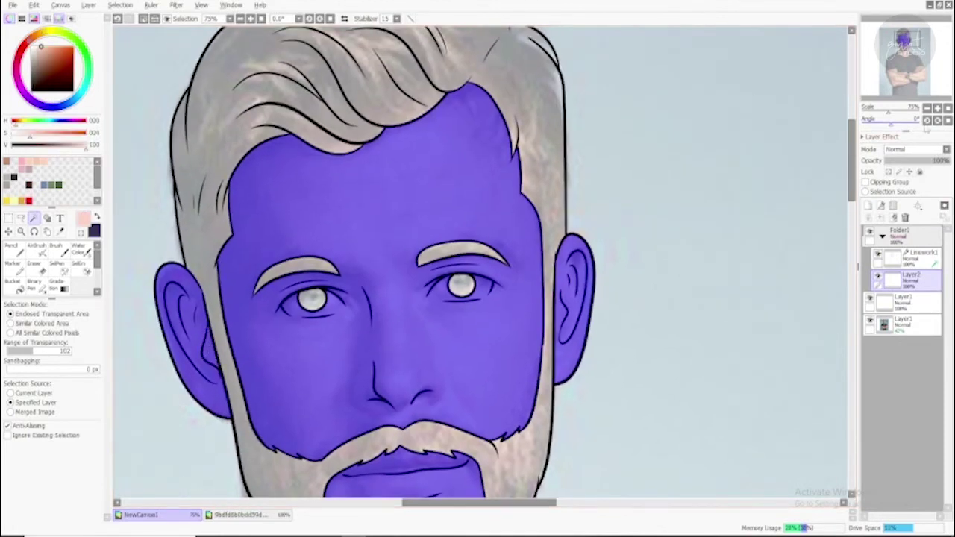
left_click(947, 108)
left_click(938, 108)
scroll(440, 150, "up", 1)
scroll(423, 224, "up", 2)
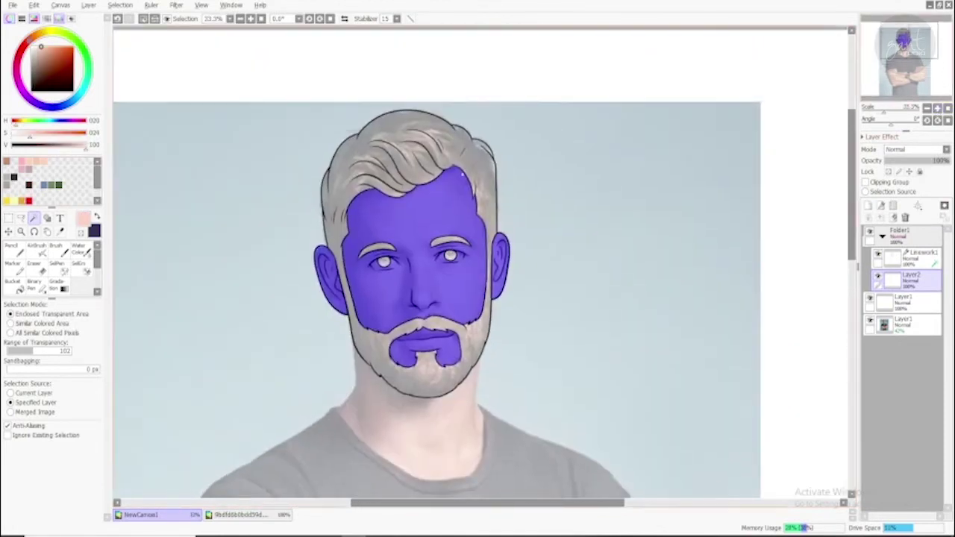
left_click(11, 281)
left_click(422, 223)
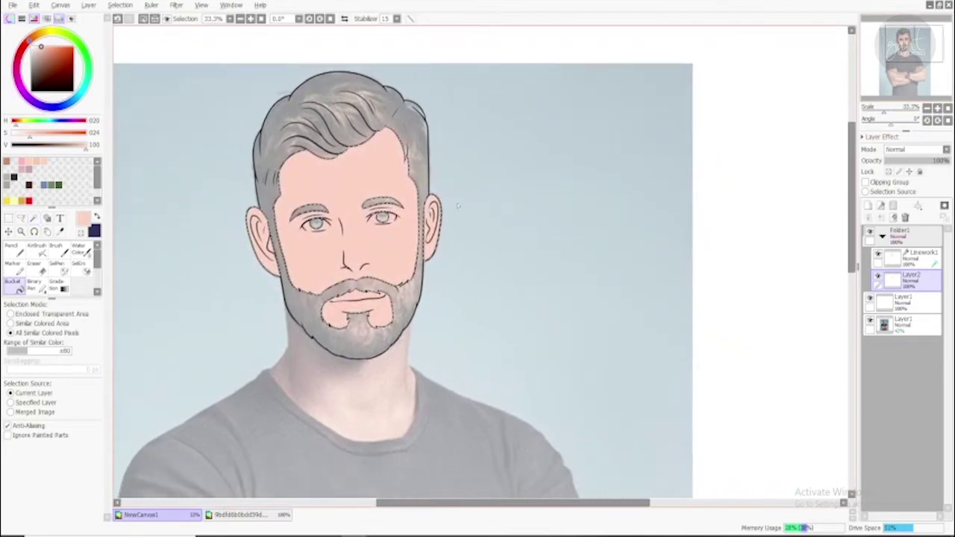
Paint pink shadows under the hairline, beside the nose and in the ears on a new Multiply layer clipped to the skin layer
key("n")
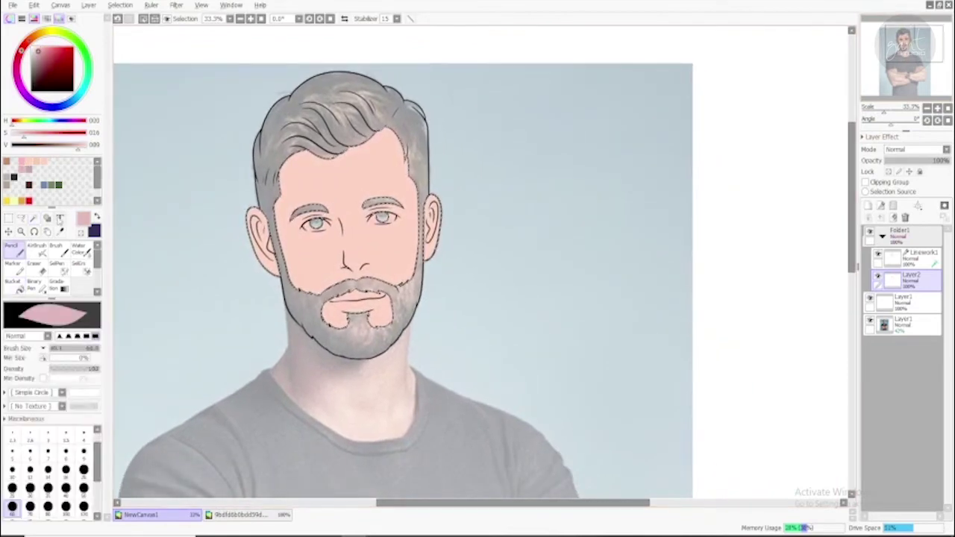
left_click(868, 205)
left_click(865, 182)
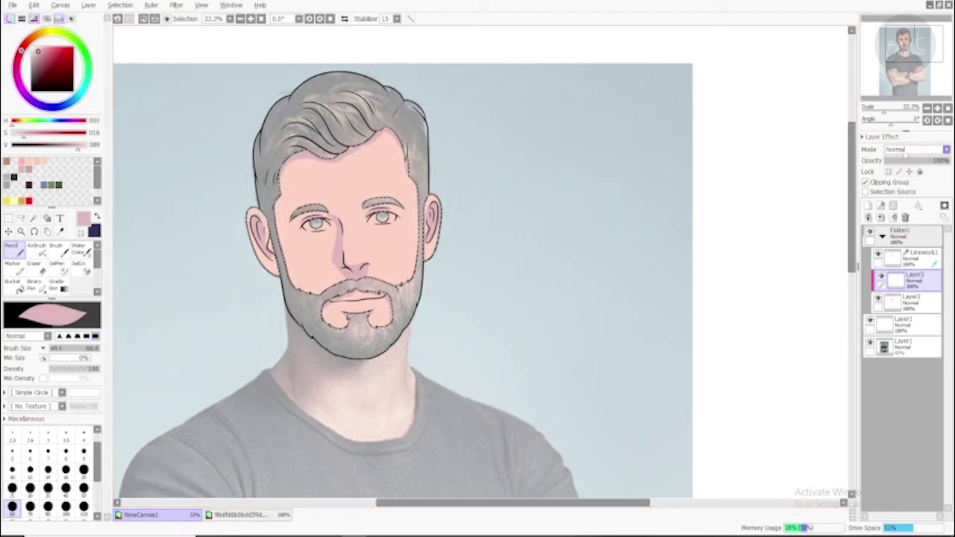
left_click(910, 149)
left_click(907, 174)
Add a new layer above the skin shadows, raise the photo's opacity to 100%, sample its dark brown hair colour and clear the selection
left_click(867, 206)
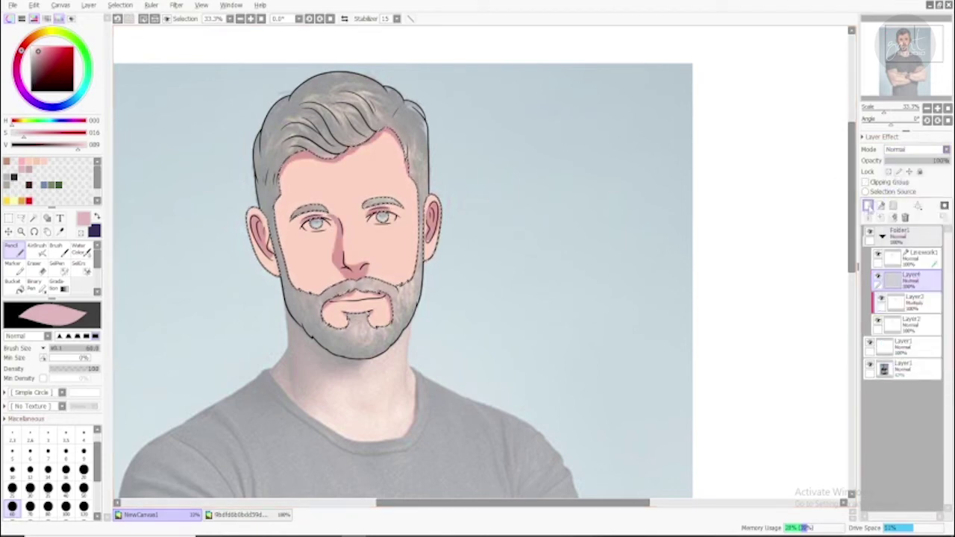
left_click_drag(912, 161, 949, 160)
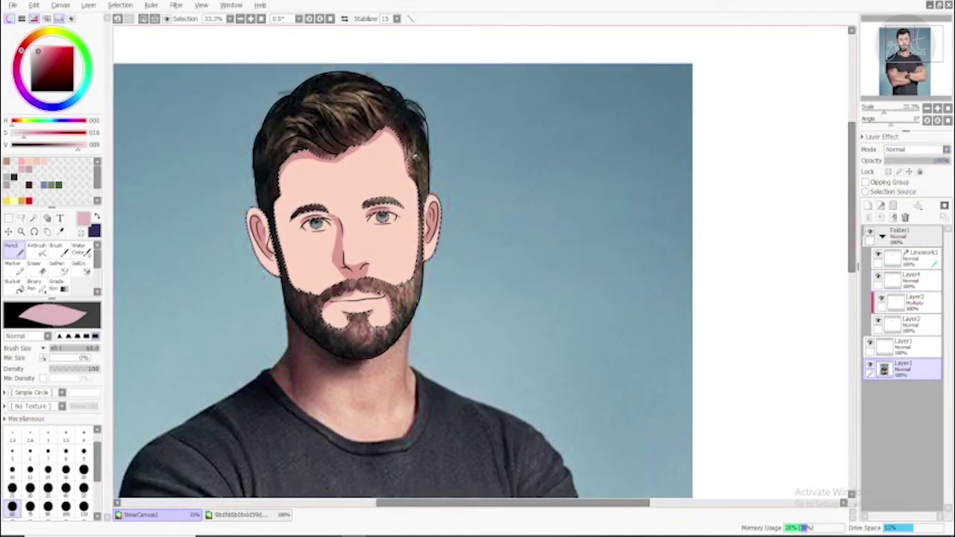
left_click(416, 155, "alt")
left_click(33, 218)
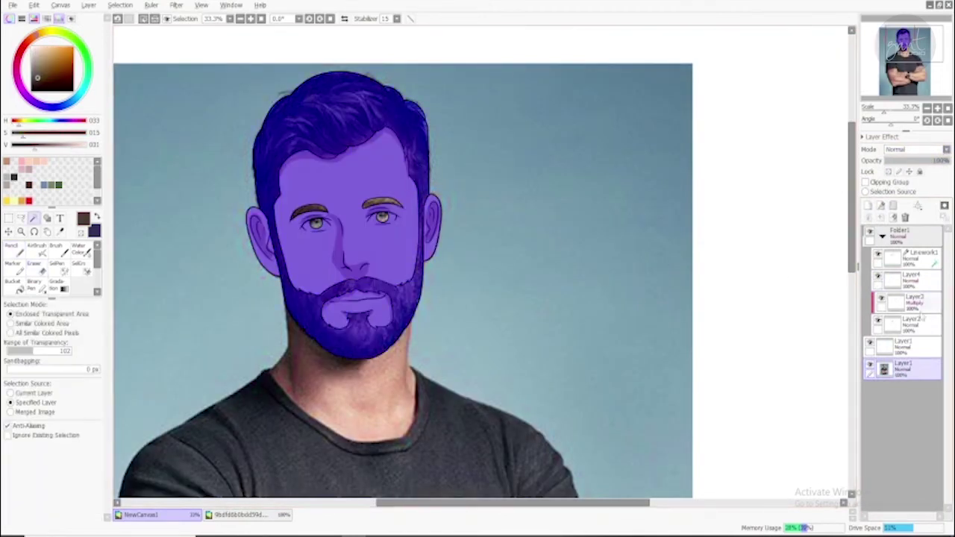
key("ctrl+d")
Fill the hair, beard and eyebrows dark brown on Layer4, with the photo hidden and the blank Layer1 moved directly below the linework
left_click(870, 369)
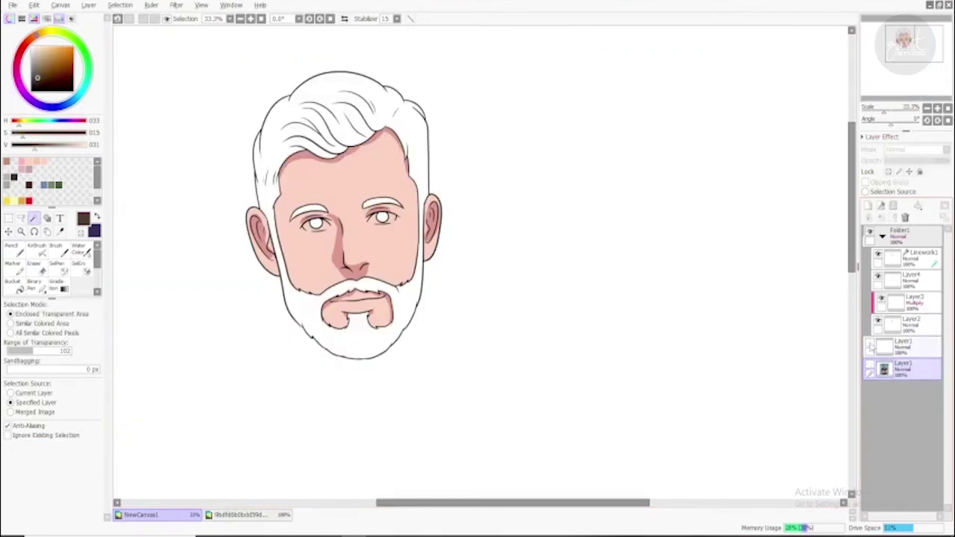
left_click_drag(902, 345, 902, 299)
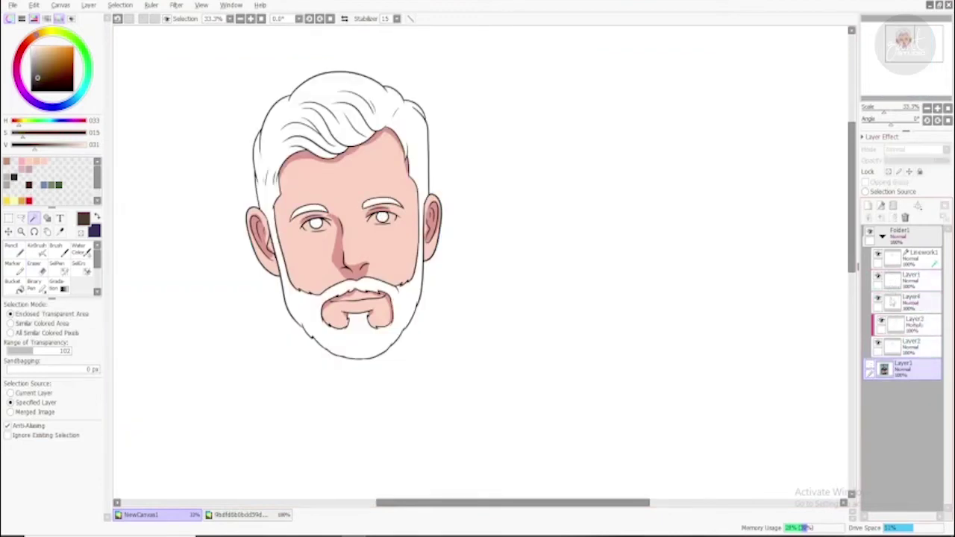
left_click(376, 148)
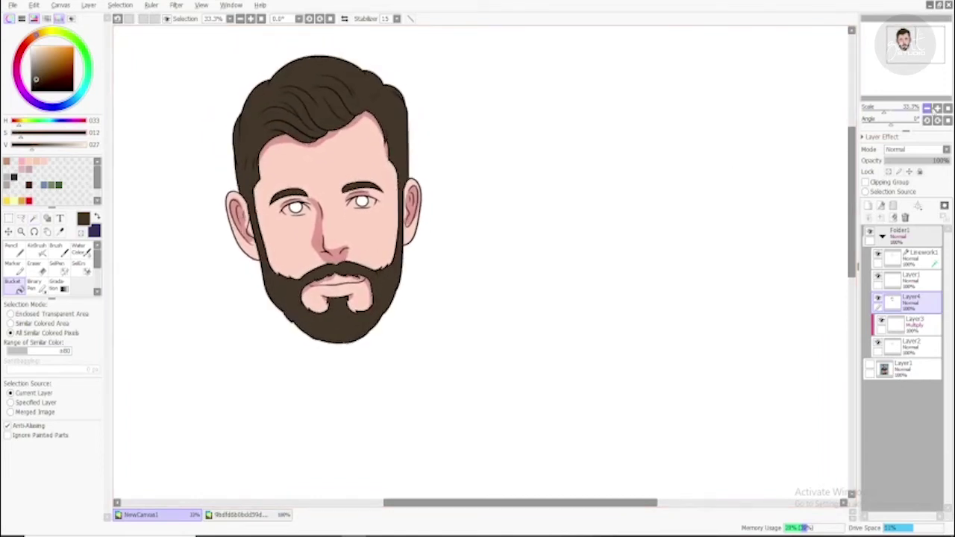
Select the face area and paint the whites of both eyes pure white around the irises
scroll(528, 138, "up", 2)
left_click_drag(528, 138, 605, 234)
left_click(286, 236)
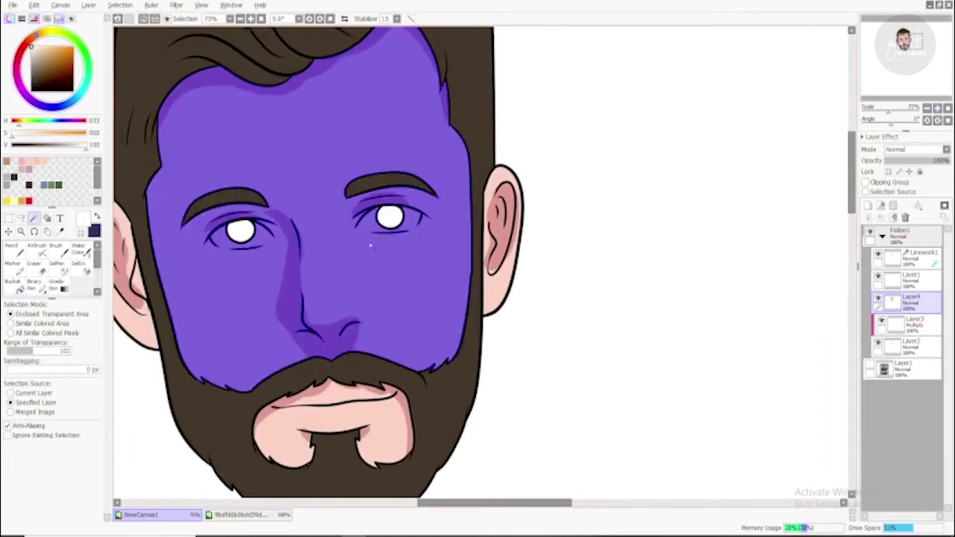
key("n")
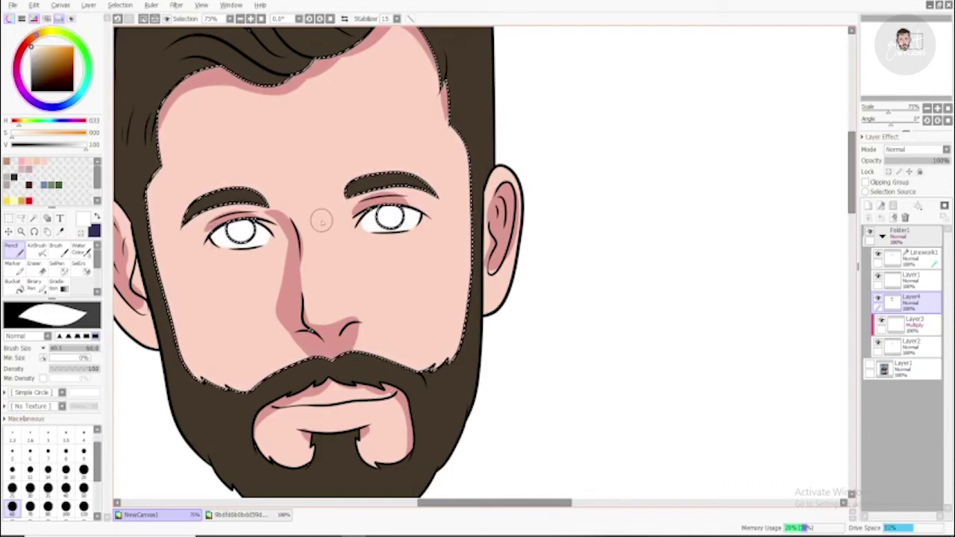
Select both irises, fill them with grey-blue and clear the selection
key("w")
left_click(238, 232)
left_click(14, 284)
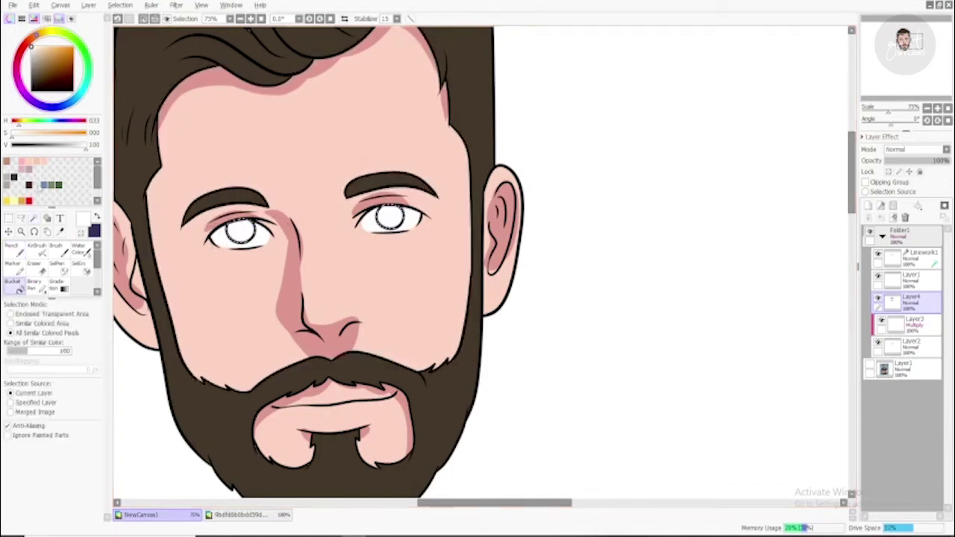
left_click(60, 75)
left_click(239, 232)
scroll(257, 205, "up", 1)
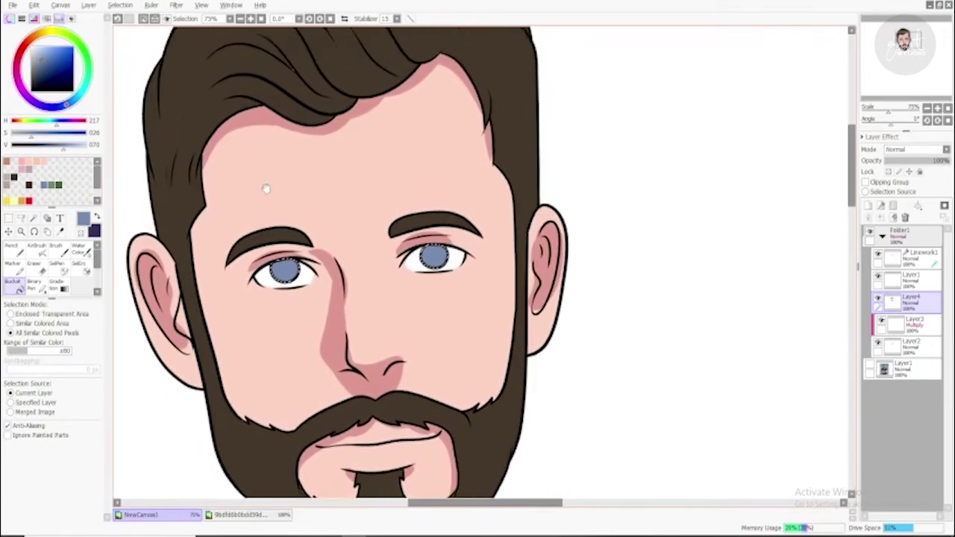
key("ctrl+d")
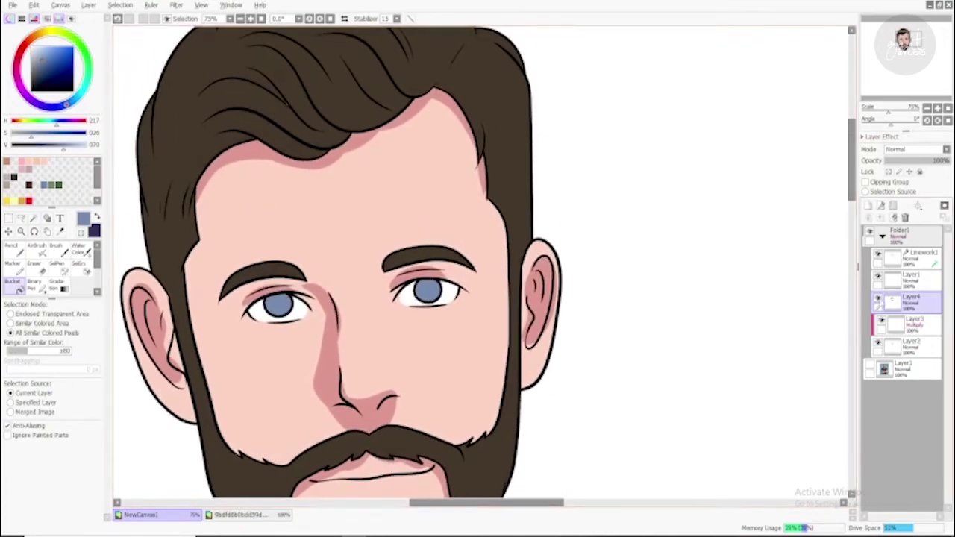
Sample the dark brown hair colour and touch up the edges of the hair and beard with the Pencil
left_click(343, 102, "alt")
key("n")
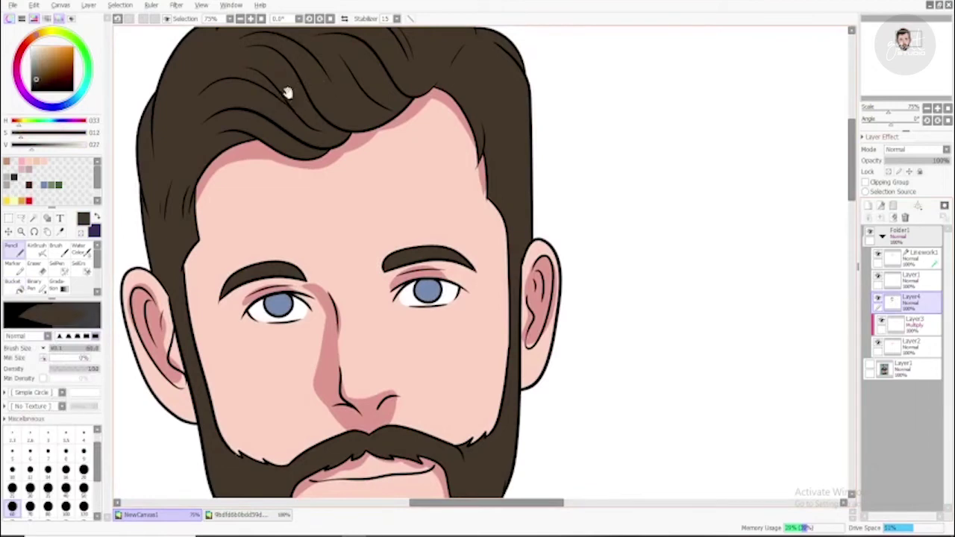
left_click_drag(288, 92, 317, 105)
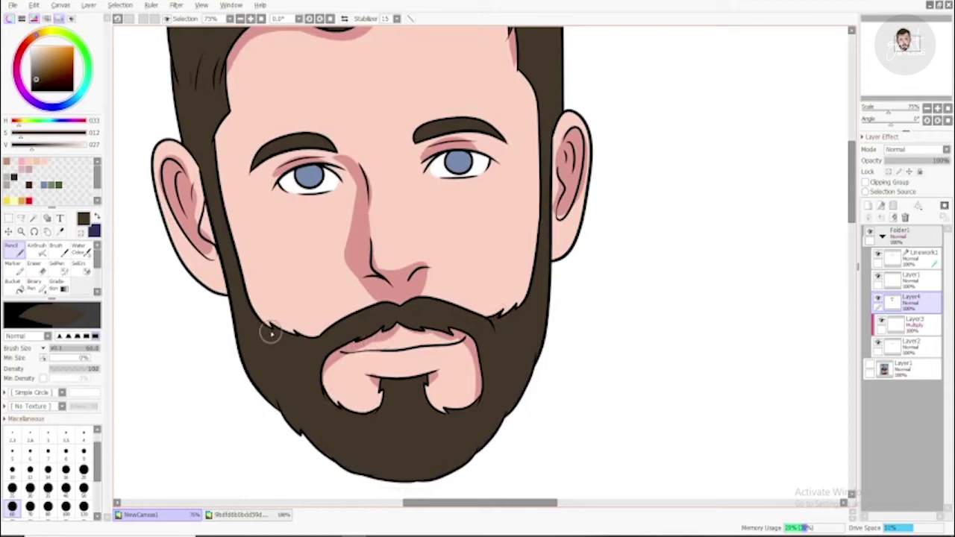
Clip the blank Layer1 to the hair layer and set its blending mode to Multiply
left_click(910, 277)
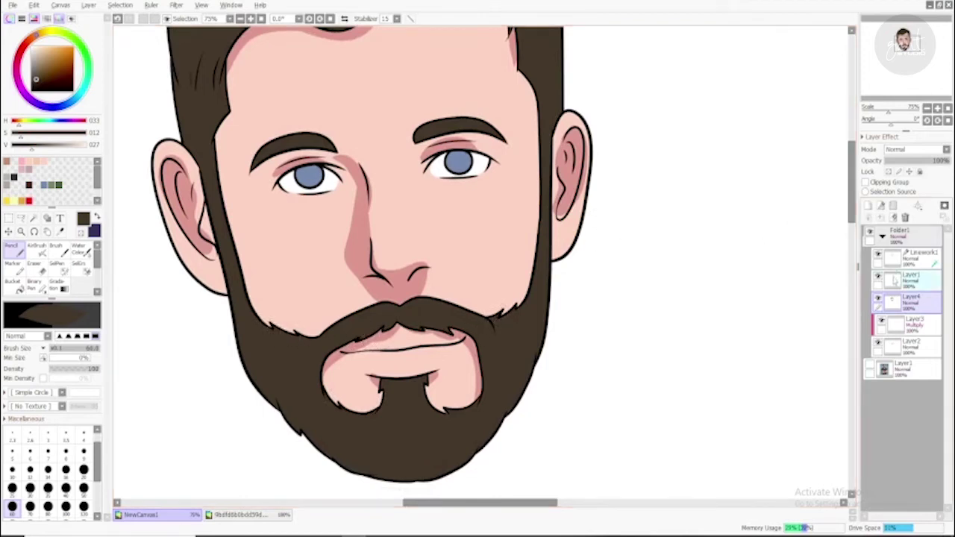
left_click(866, 182)
left_click(916, 149)
left_click(902, 170)
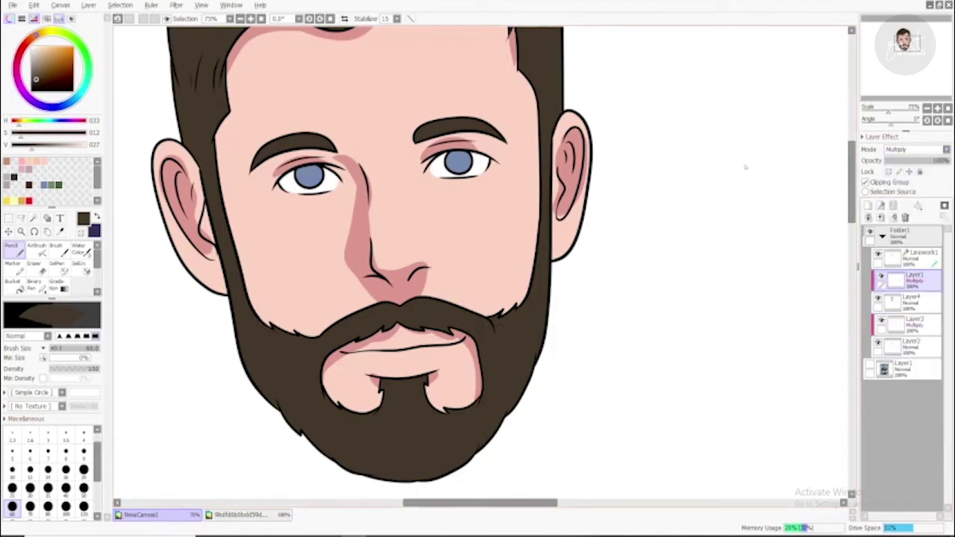
Shade the upper part of both eyes with mid grey on the clipped Multiply layer
left_click(12, 175)
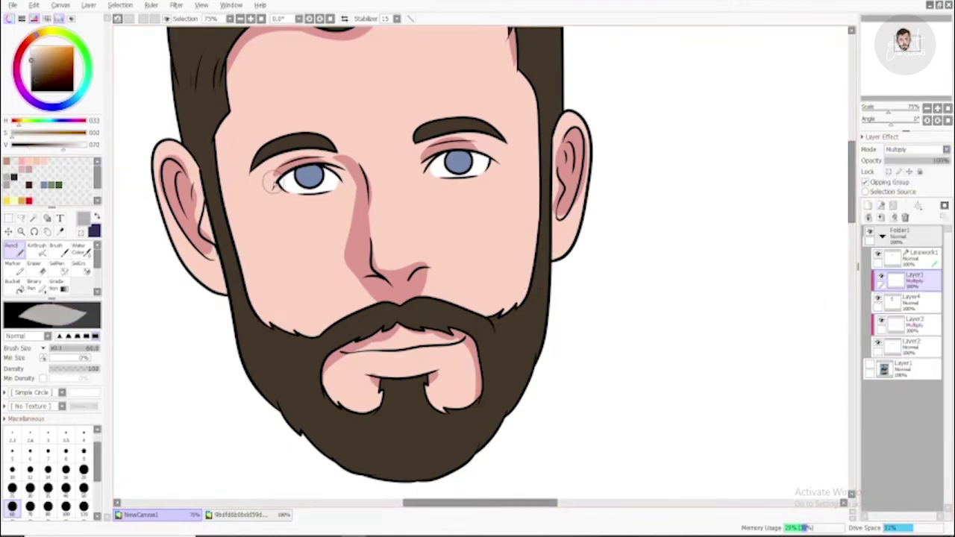
mouse_move(414, 163)
left_mouse_down()
mouse_move(410, 189)
mouse_move(363, 110)
left_mouse_up()
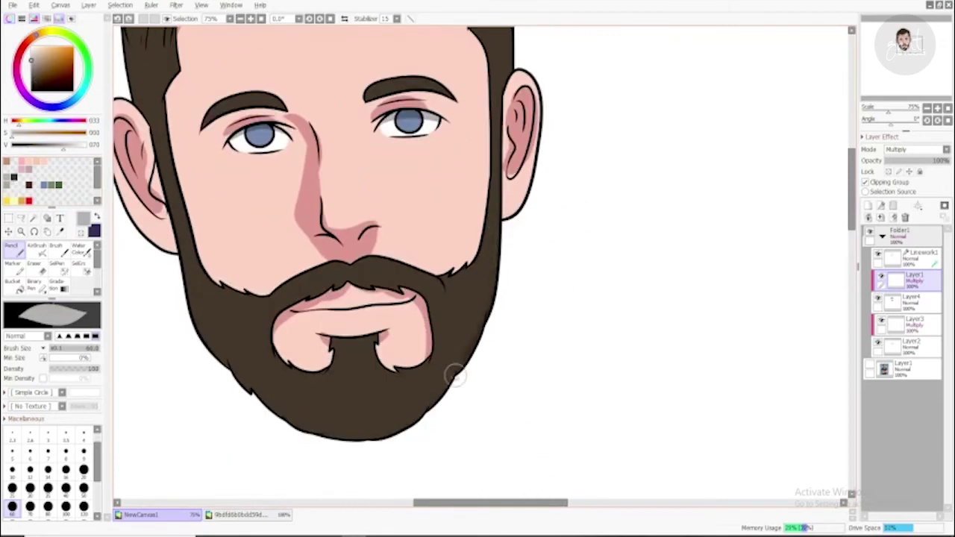
Paint grey shadow strokes along the beard's sides, its lower edge and the underside of the moustache
left_click_drag(385, 450, 442, 421)
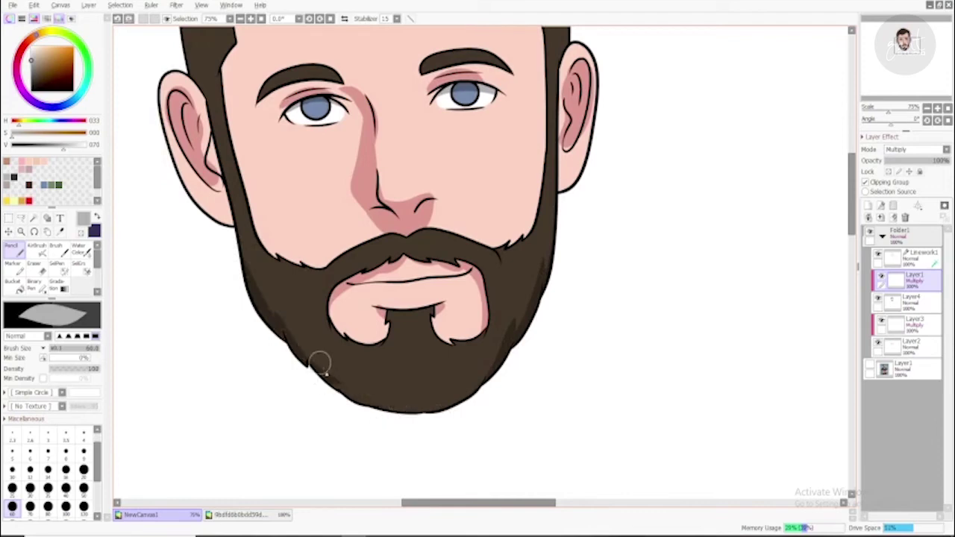
mouse_move(319, 363)
left_mouse_down()
mouse_move(377, 406)
mouse_move(347, 389)
mouse_move(430, 412)
mouse_move(353, 386)
mouse_move(446, 412)
mouse_move(389, 390)
mouse_move(469, 403)
left_mouse_up()
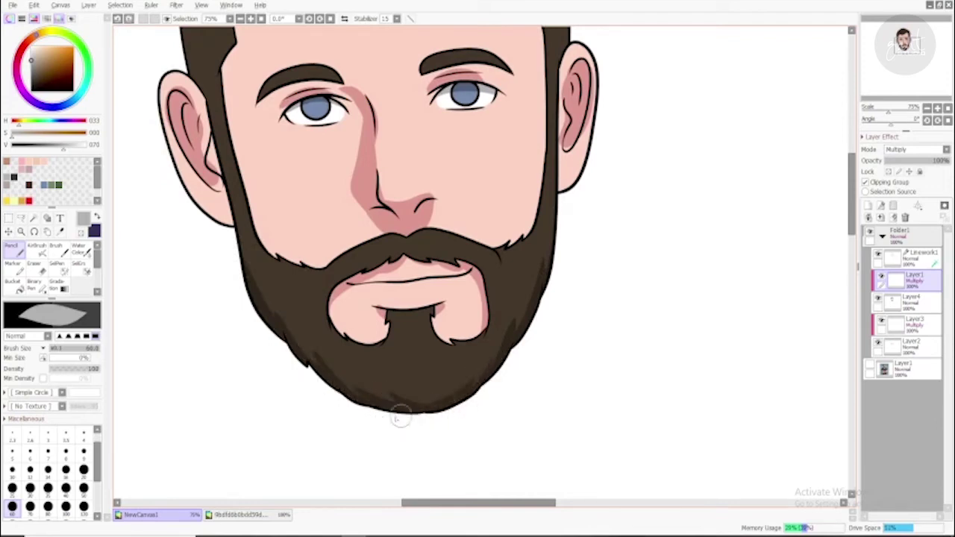
mouse_move(402, 249)
left_mouse_down()
mouse_move(351, 282)
mouse_move(359, 265)
mouse_move(388, 295)
mouse_move(418, 253)
mouse_move(362, 266)
mouse_move(367, 296)
left_mouse_up()
left_click_drag(413, 259, 460, 275)
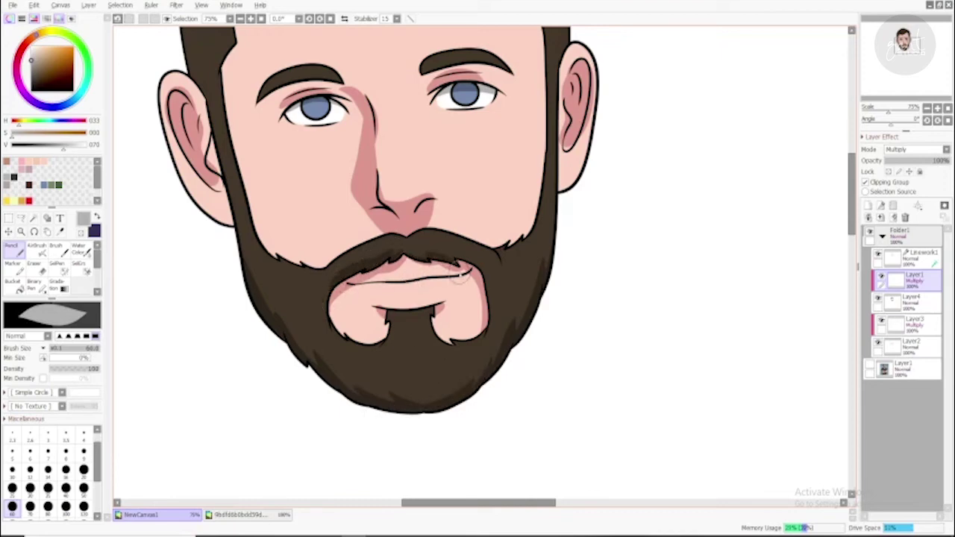
Paint tapered grey shadows beneath the wavy strand lines in the swept front of the hair
scroll(478, 269, "up", 5)
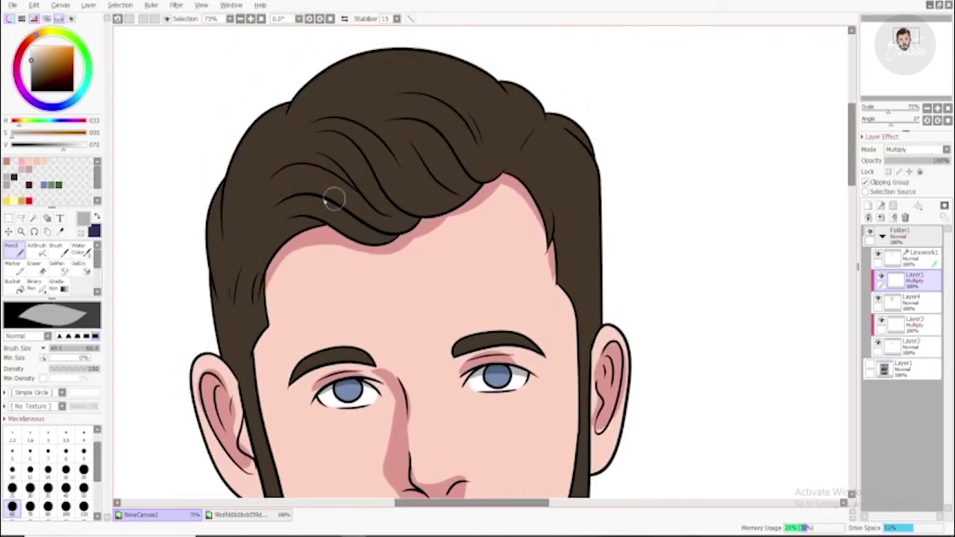
left_click_drag(262, 235, 365, 237)
mouse_move(284, 202)
left_mouse_down()
mouse_move(314, 193)
mouse_move(424, 202)
left_mouse_up()
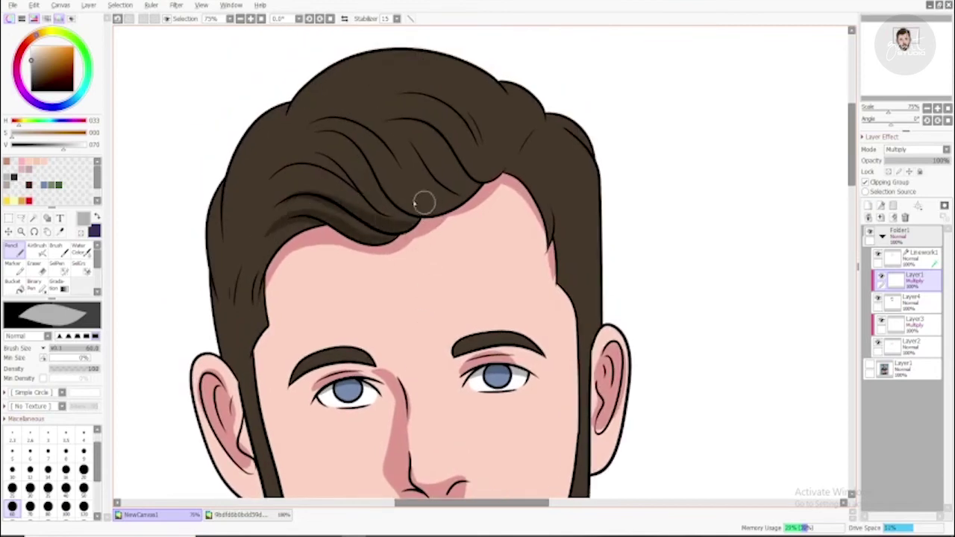
left_click_drag(344, 140, 397, 208)
left_click_drag(405, 152, 462, 200)
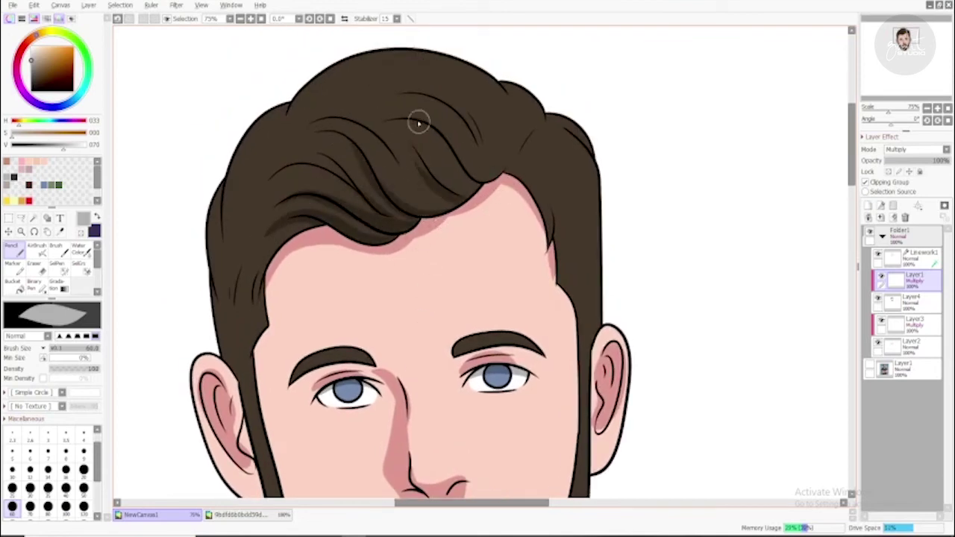
left_click_drag(417, 122, 485, 180)
mouse_move(432, 153)
left_mouse_down()
mouse_move(468, 182)
mouse_move(441, 212)
mouse_move(415, 194)
mouse_move(442, 201)
mouse_move(409, 180)
mouse_move(422, 217)
left_mouse_up()
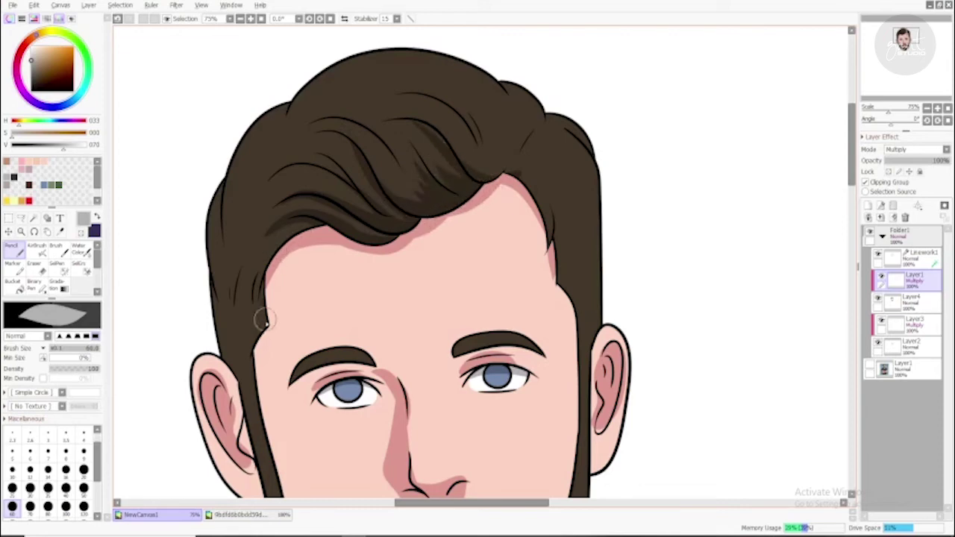
Paint short tapered grey shadow strands along both sides and across the top of the hair
mouse_move(265, 320)
left_mouse_down()
mouse_move(263, 275)
mouse_move(225, 306)
mouse_move(239, 274)
mouse_move(208, 293)
mouse_move(216, 226)
mouse_move(225, 276)
mouse_move(242, 247)
mouse_move(264, 237)
left_mouse_up()
mouse_move(238, 198)
left_mouse_down()
mouse_move(292, 153)
mouse_move(251, 156)
mouse_move(313, 149)
mouse_move(362, 98)
mouse_move(297, 111)
mouse_move(365, 96)
mouse_move(313, 103)
mouse_move(427, 103)
mouse_move(387, 69)
mouse_move(365, 84)
mouse_move(426, 79)
mouse_move(532, 116)
mouse_move(489, 101)
mouse_move(525, 109)
left_mouse_up()
mouse_move(497, 138)
left_mouse_down()
mouse_move(494, 167)
mouse_move(513, 156)
mouse_move(534, 172)
mouse_move(509, 172)
mouse_move(540, 215)
left_mouse_up()
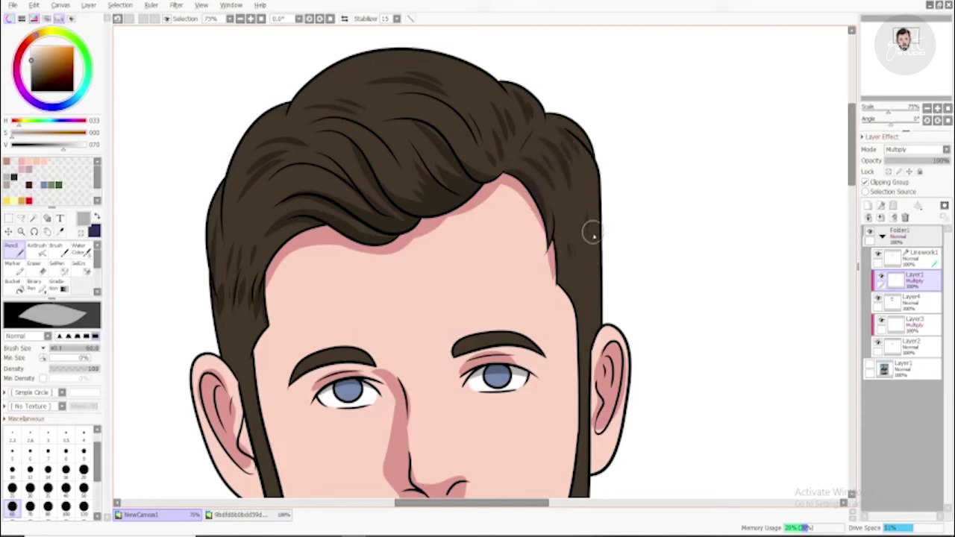
Add short grey shadow strokes across the cheek and chin areas of the beard
left_click_drag(241, 363, 250, 190)
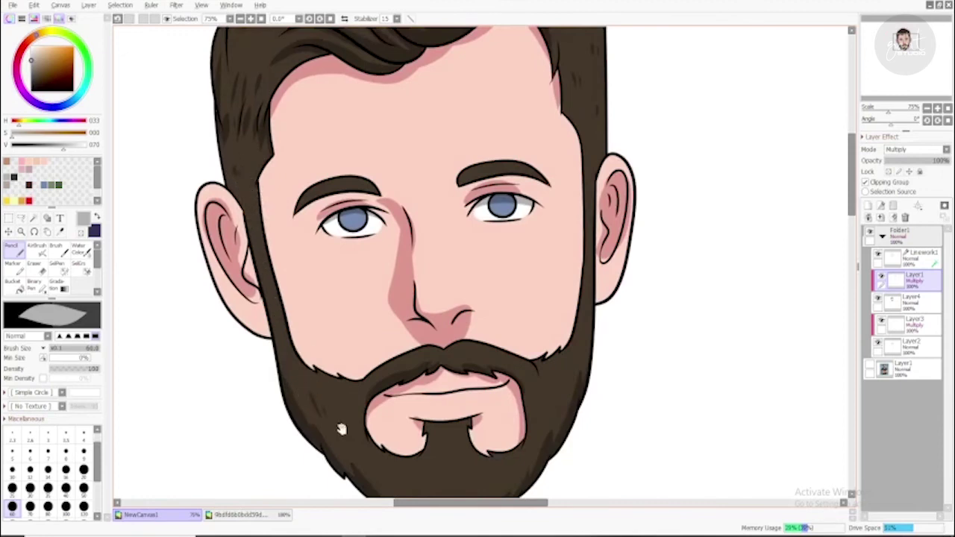
left_click_drag(341, 429, 277, 344)
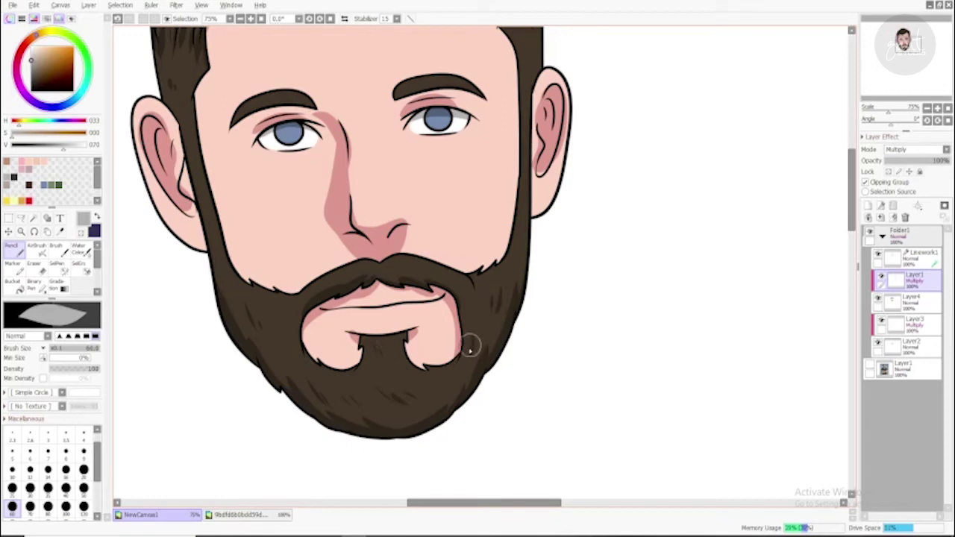
Select both irises with the Magic Wand, paint very dark grey pupils and upper shadows inside them, and deselect
left_click_drag(444, 379, 463, 491)
left_click(33, 218)
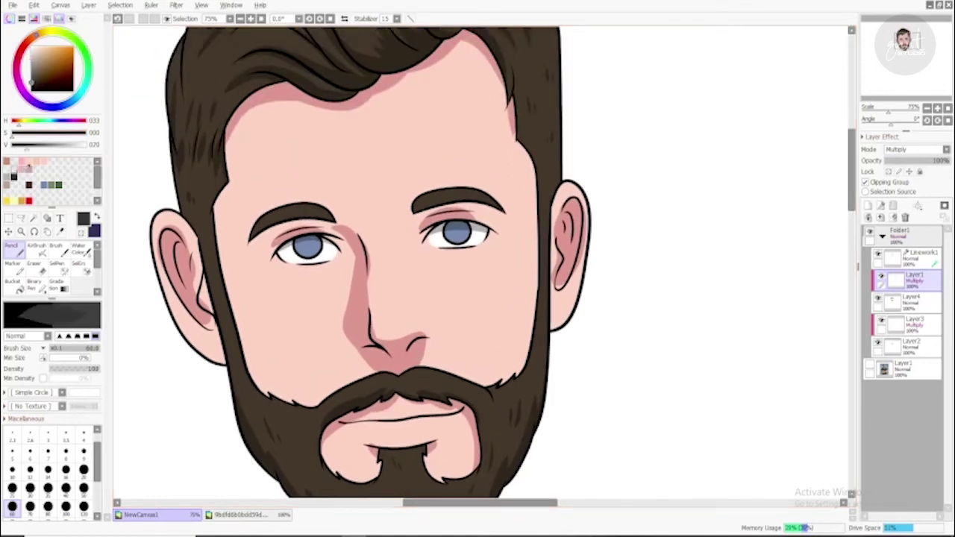
left_click(307, 246)
left_click(457, 233)
key("n")
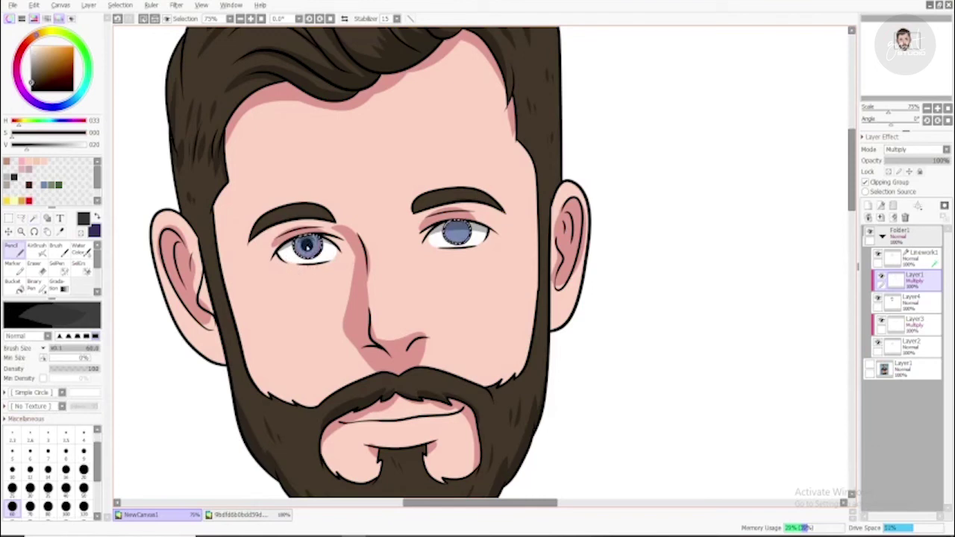
mouse_move(307, 248)
left_mouse_down()
mouse_move(298, 240)
mouse_move(309, 241)
left_mouse_up()
left_click_drag(451, 225, 455, 232)
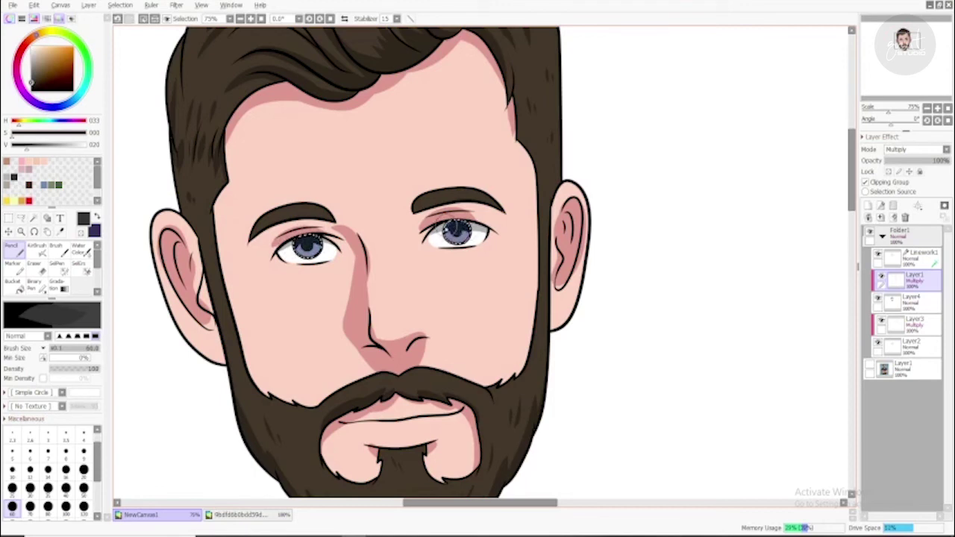
key("ctrl+d")
key("w")
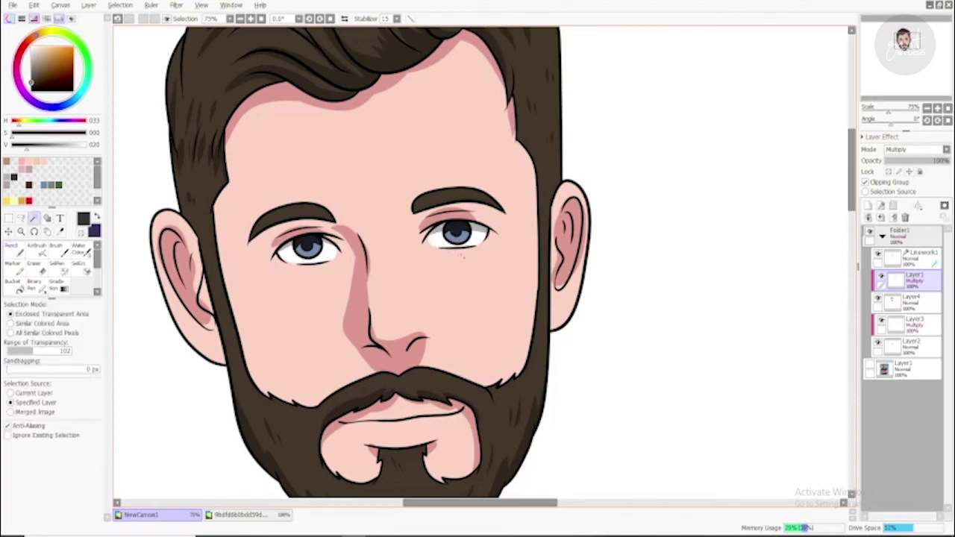
Add a new clipped layer above the Multiply hair shading and set its blending mode to Shine
left_click(867, 205)
left_click(916, 150)
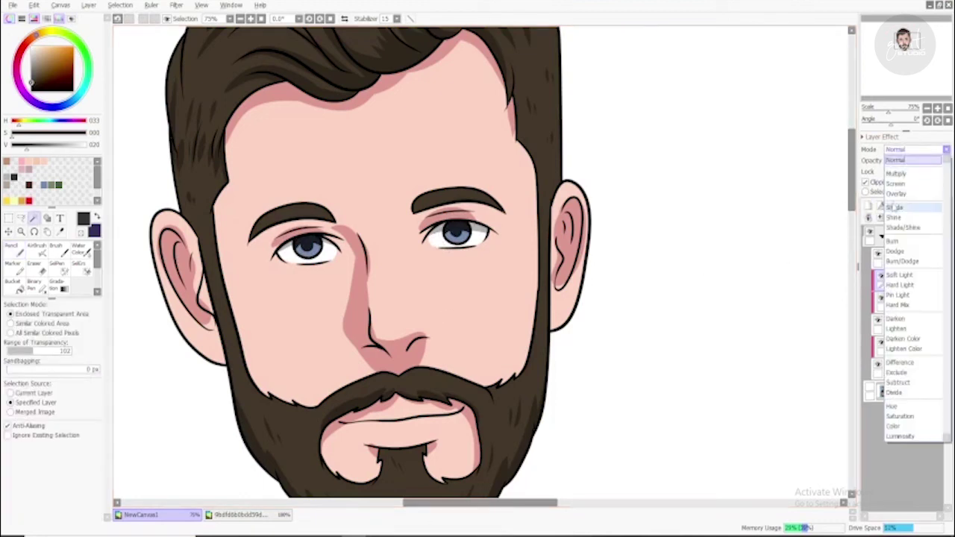
left_click(893, 217)
Paint small dark grey highlight strokes over the beard and moustache on the Shine layer with the Pencil
key("n")
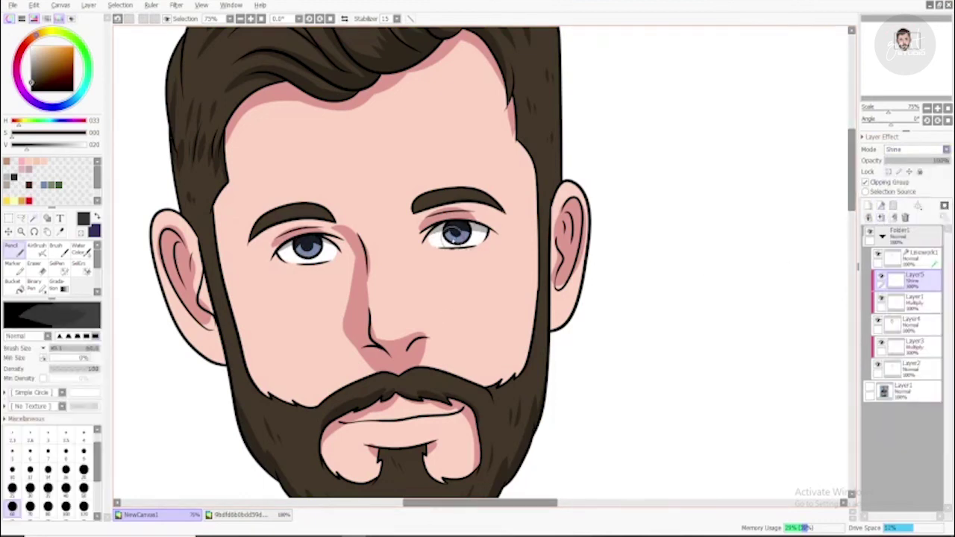
left_click_drag(334, 353, 284, 219)
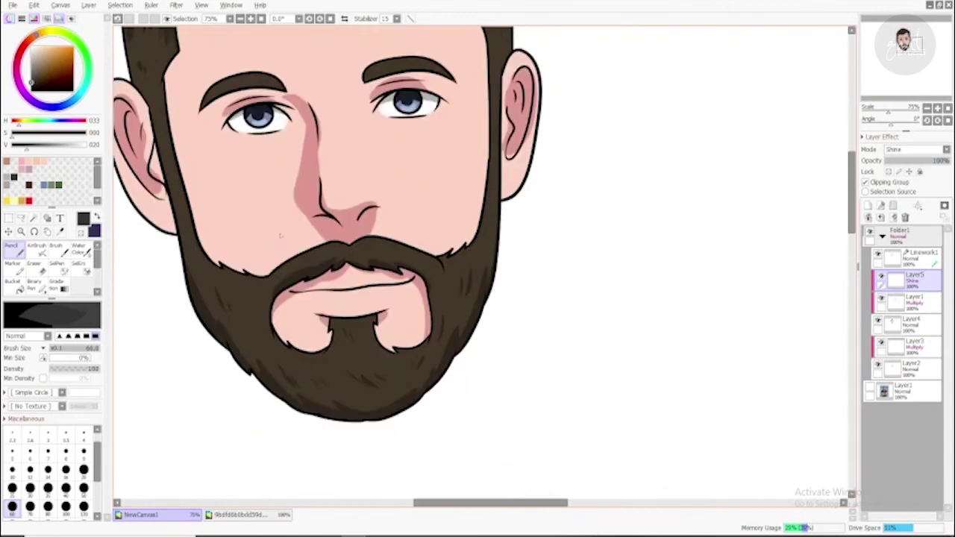
left_click_drag(329, 379, 337, 369)
left_click_drag(398, 373, 407, 363)
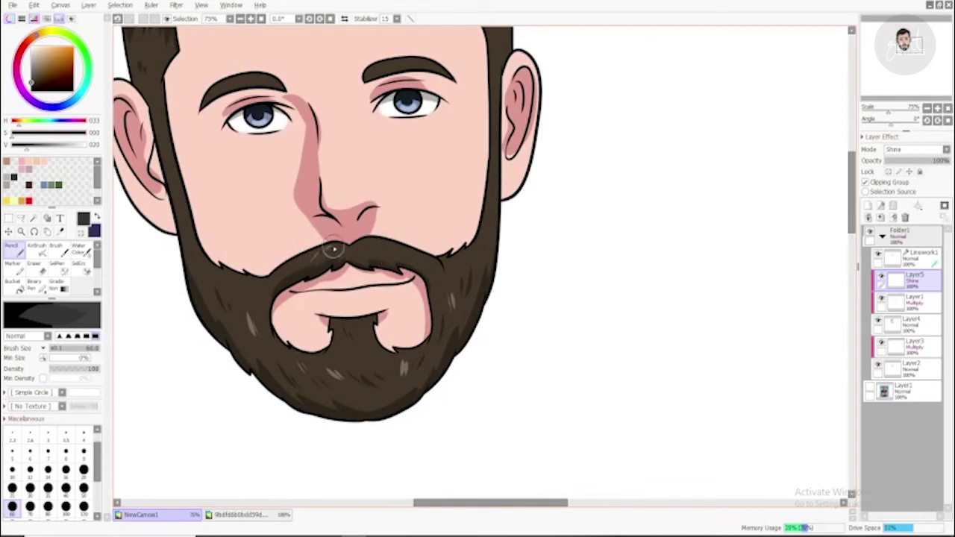
left_click_drag(331, 252, 308, 258)
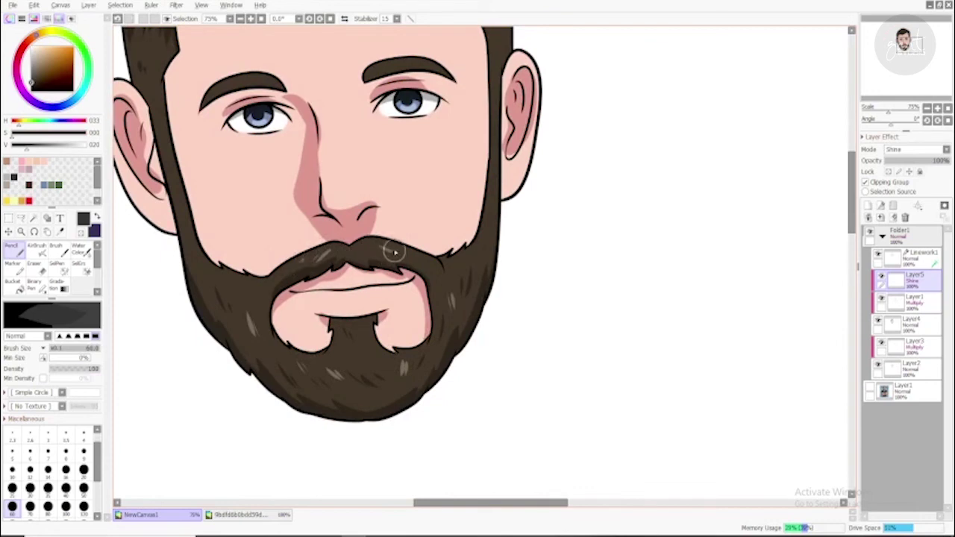
Paint tapered highlight strands along the hair's swept front waves, top and sides on the Shine layer
scroll(303, 207, "up", 8)
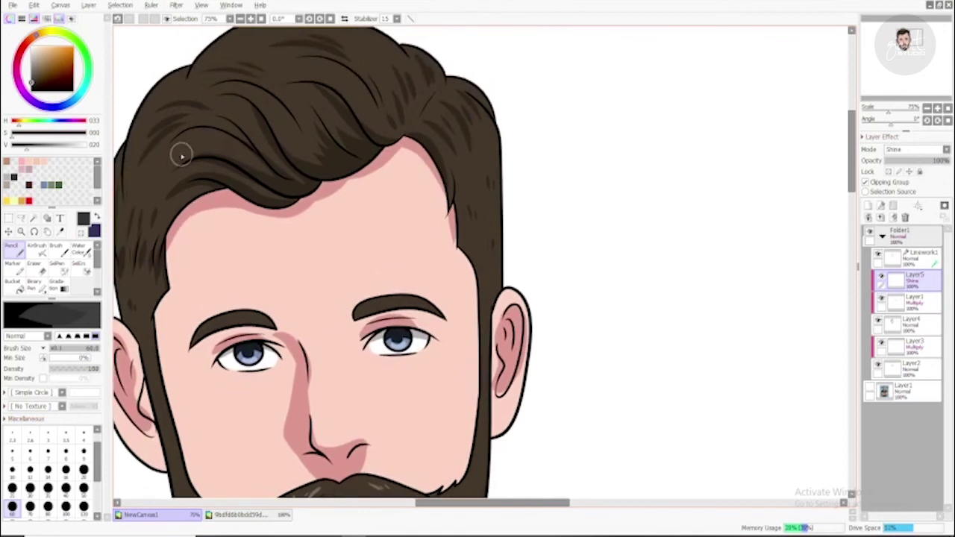
mouse_move(250, 164)
left_mouse_down()
mouse_move(251, 191)
mouse_move(234, 175)
mouse_move(262, 183)
mouse_move(262, 132)
mouse_move(256, 138)
mouse_move(296, 137)
mouse_move(297, 154)
mouse_move(310, 128)
mouse_move(339, 132)
mouse_move(370, 116)
mouse_move(379, 86)
left_mouse_up()
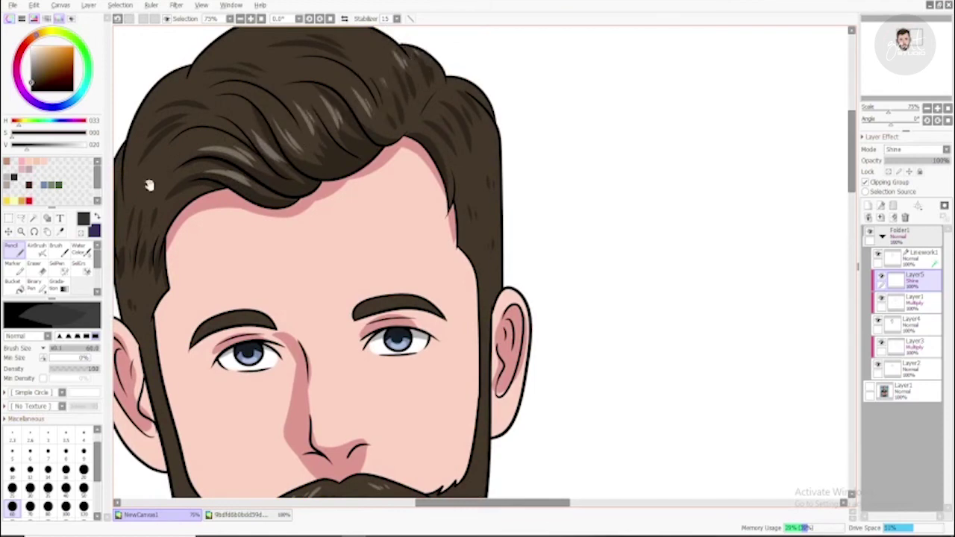
left_click_drag(149, 187, 217, 144)
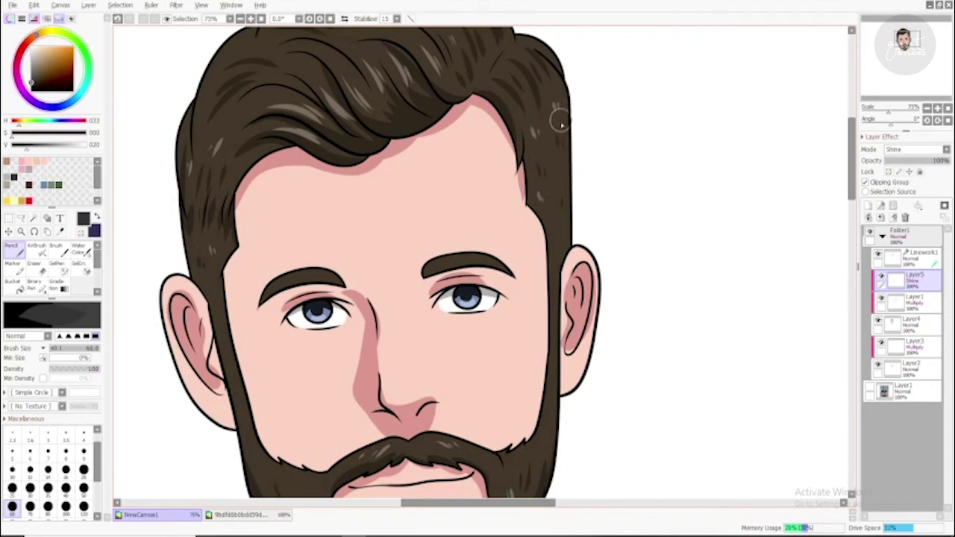
Pick white and dab small highlights onto both irises on the Shine layer
scroll(560, 123, "down", 3)
left_click(642, 141, "alt")
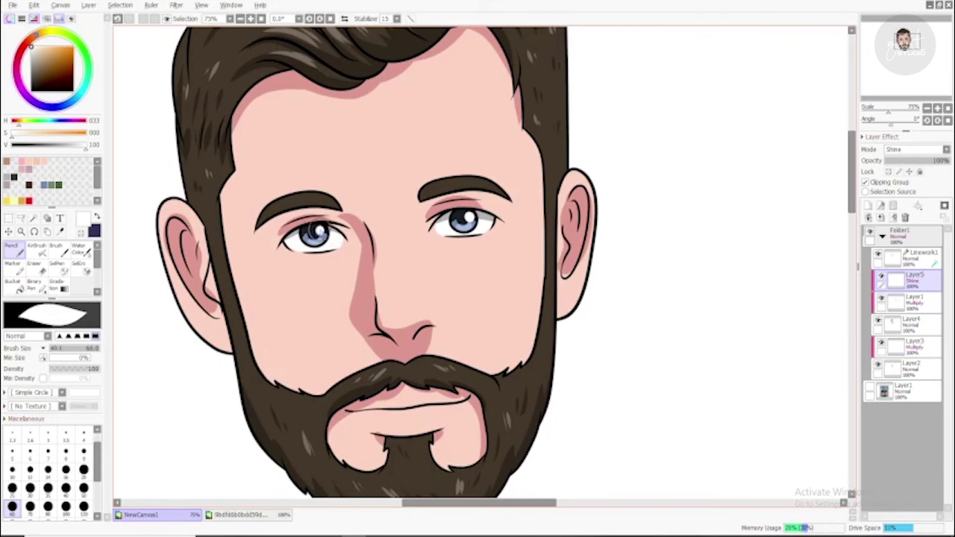
left_click(947, 109)
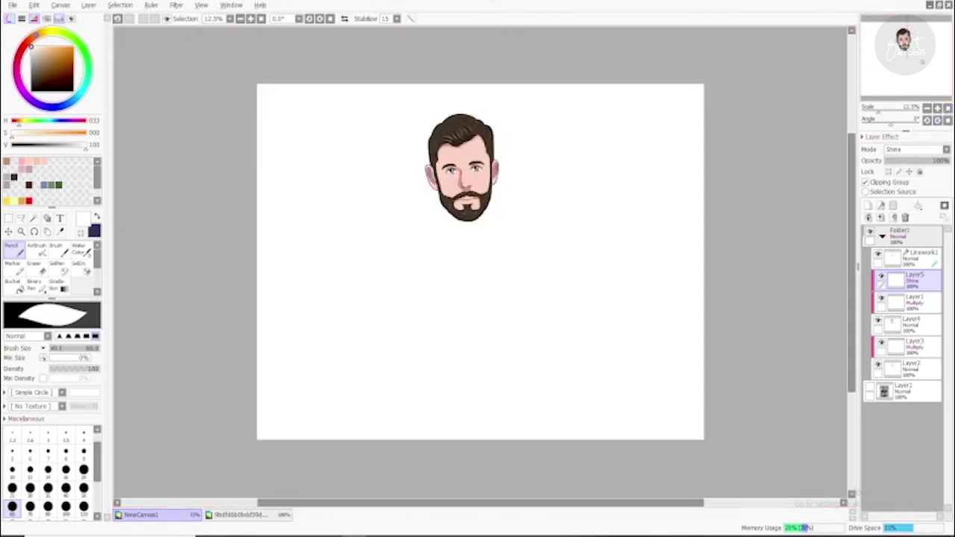